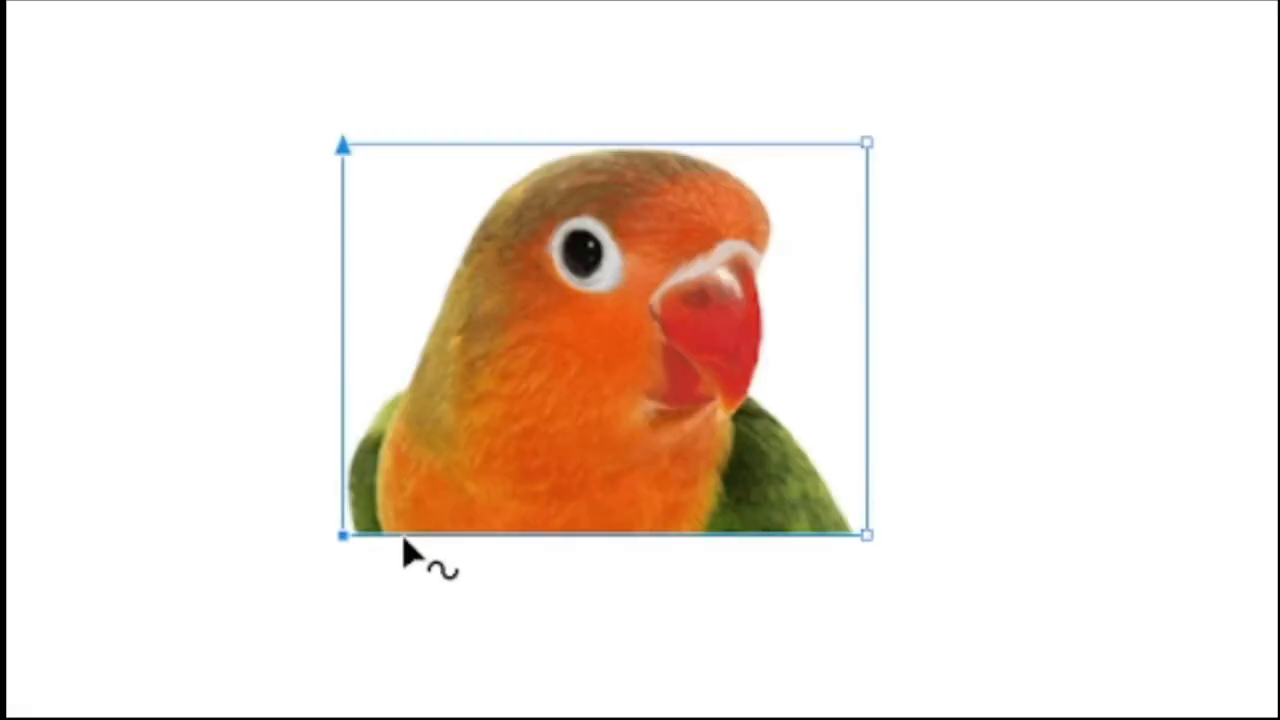
# - Add nodes along the bitmap's bottom edge below the parrot's chest and pull two of them down to form the first two jagged points
pyautogui.click(573, 406)
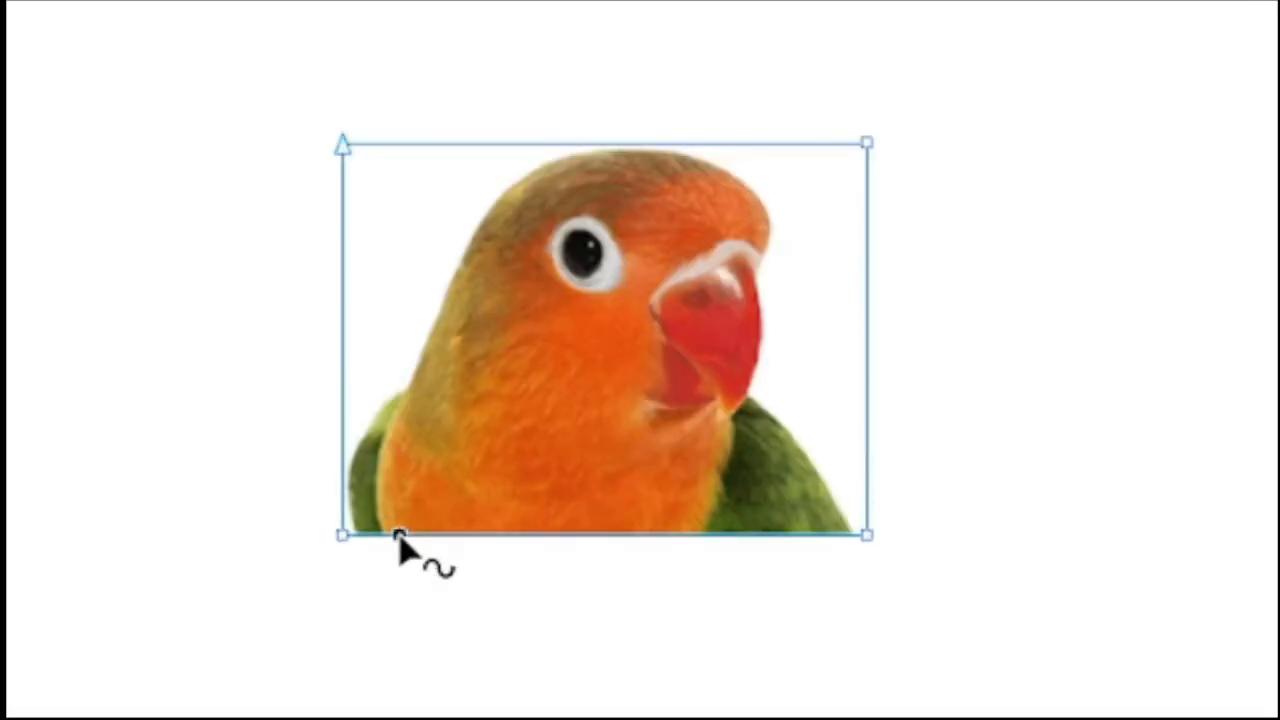
pyautogui.doubleClick(468, 536)
pyautogui.doubleClick(433, 536)
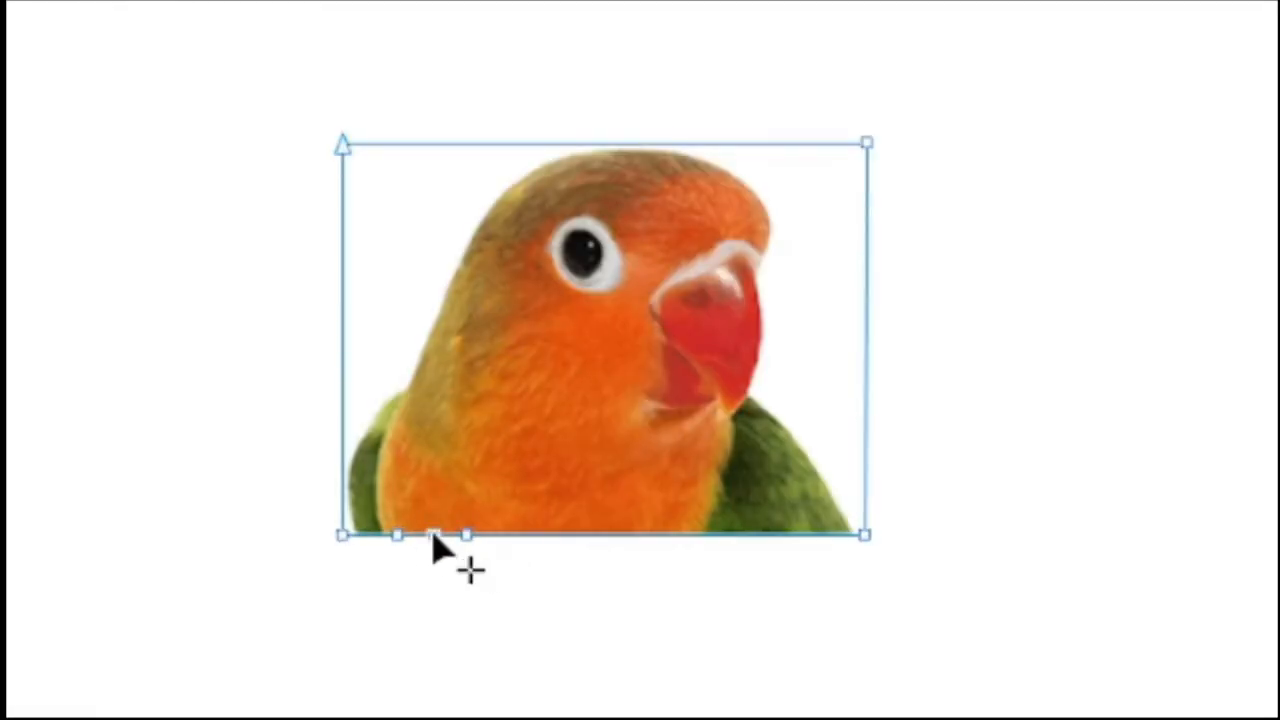
pyautogui.moveTo(433, 536); pyautogui.dragTo(433, 590)
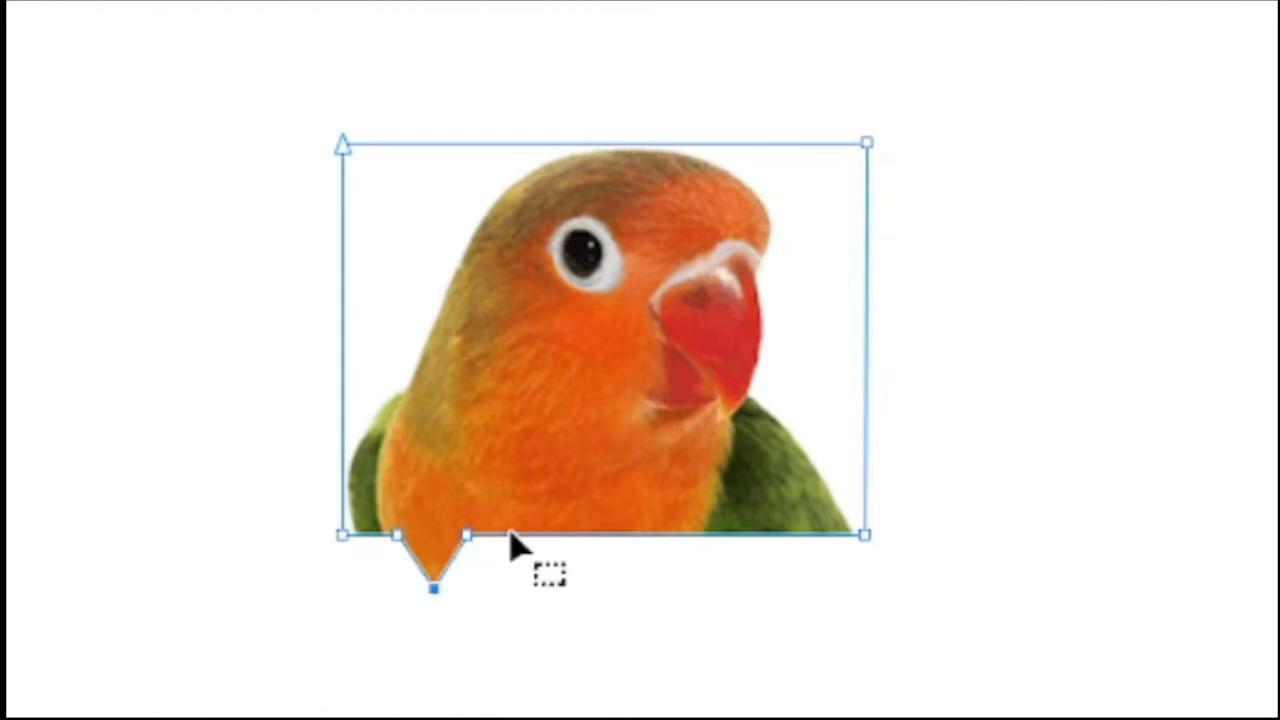
pyautogui.click(547, 535)
pyautogui.doubleClick(508, 536)
pyautogui.moveTo(508, 536); pyautogui.dragTo(507, 564)
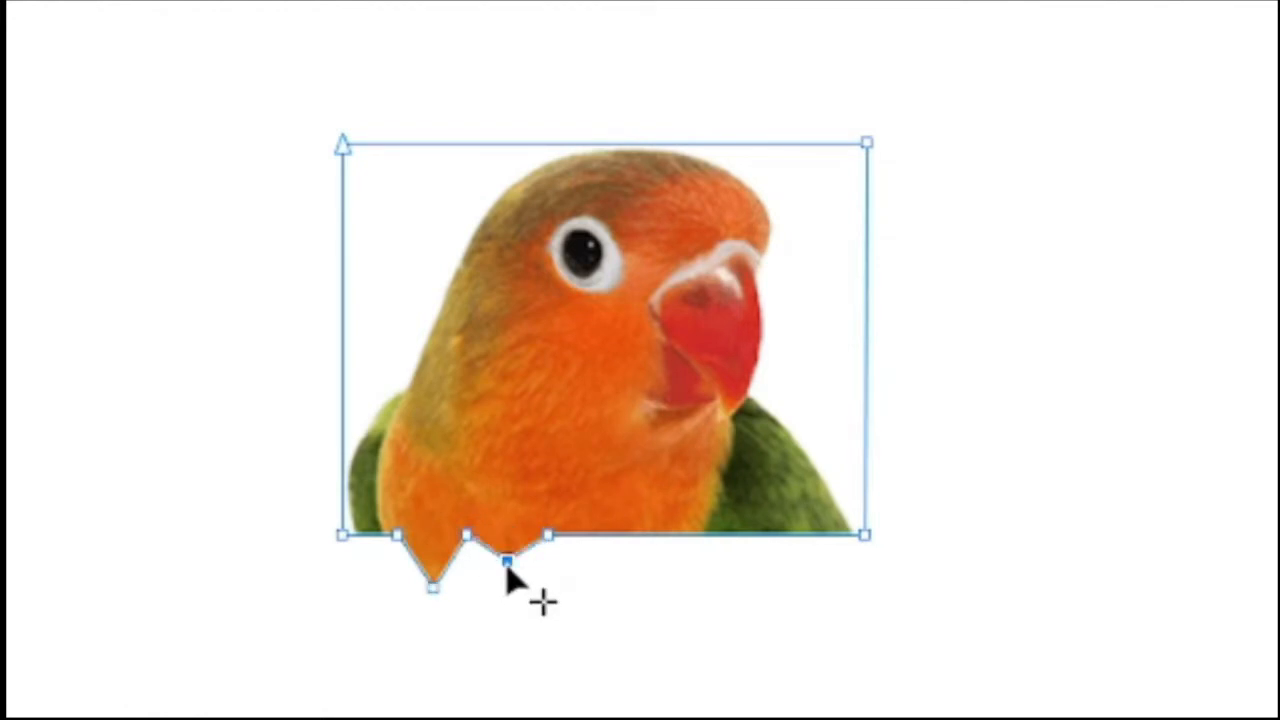
# - Add more nodes along the bottom edge under the orange breast and pull two down into the third and fourth jagged points
pyautogui.click(621, 536)
pyautogui.moveTo(586, 535); pyautogui.dragTo(586, 576)
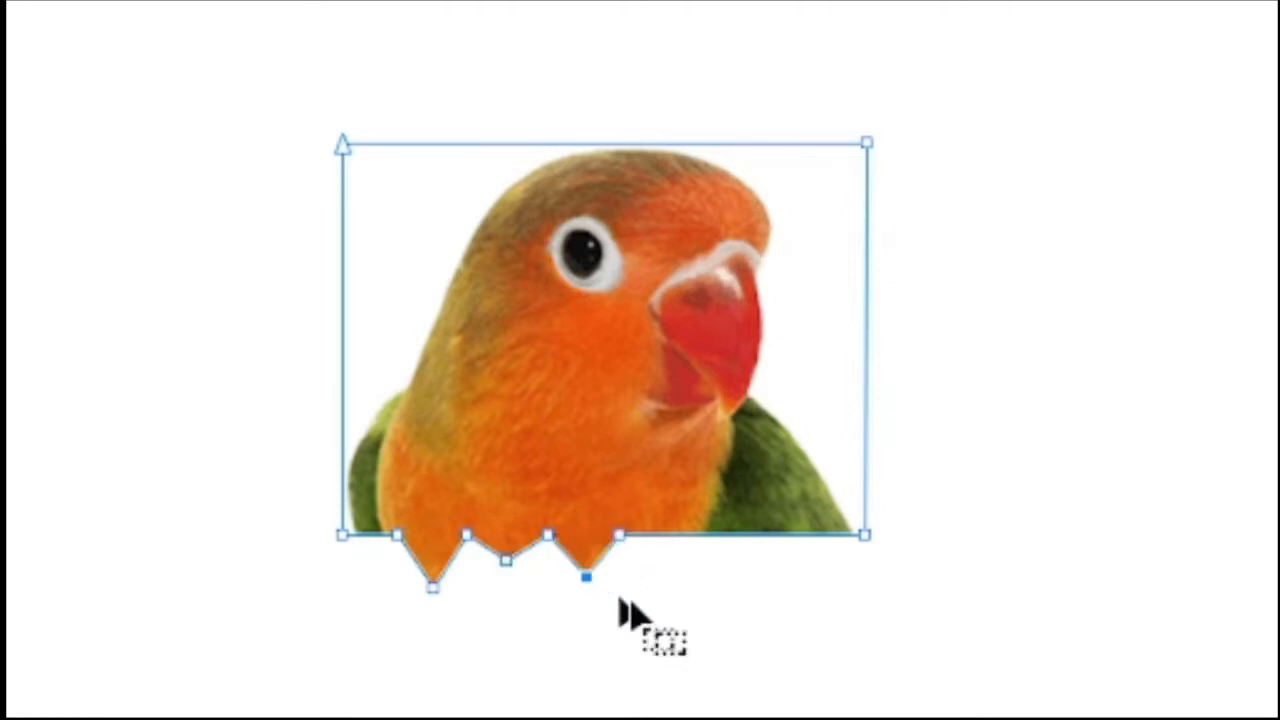
pyautogui.click(693, 536)
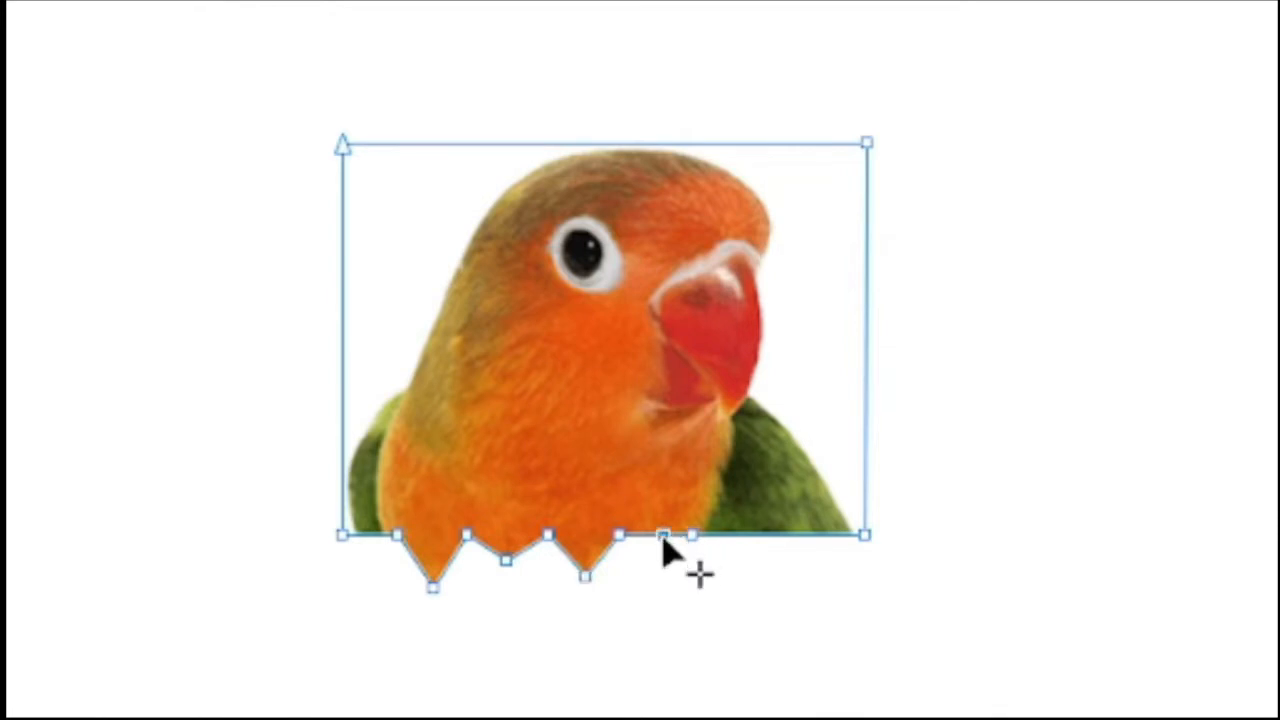
pyautogui.moveTo(662, 538); pyautogui.dragTo(661, 552)
# - Finish the jagged edge under the right green wing with one node pulled down and another pushed slightly up, leaving the bitmap deselected
pyautogui.click(771, 535)
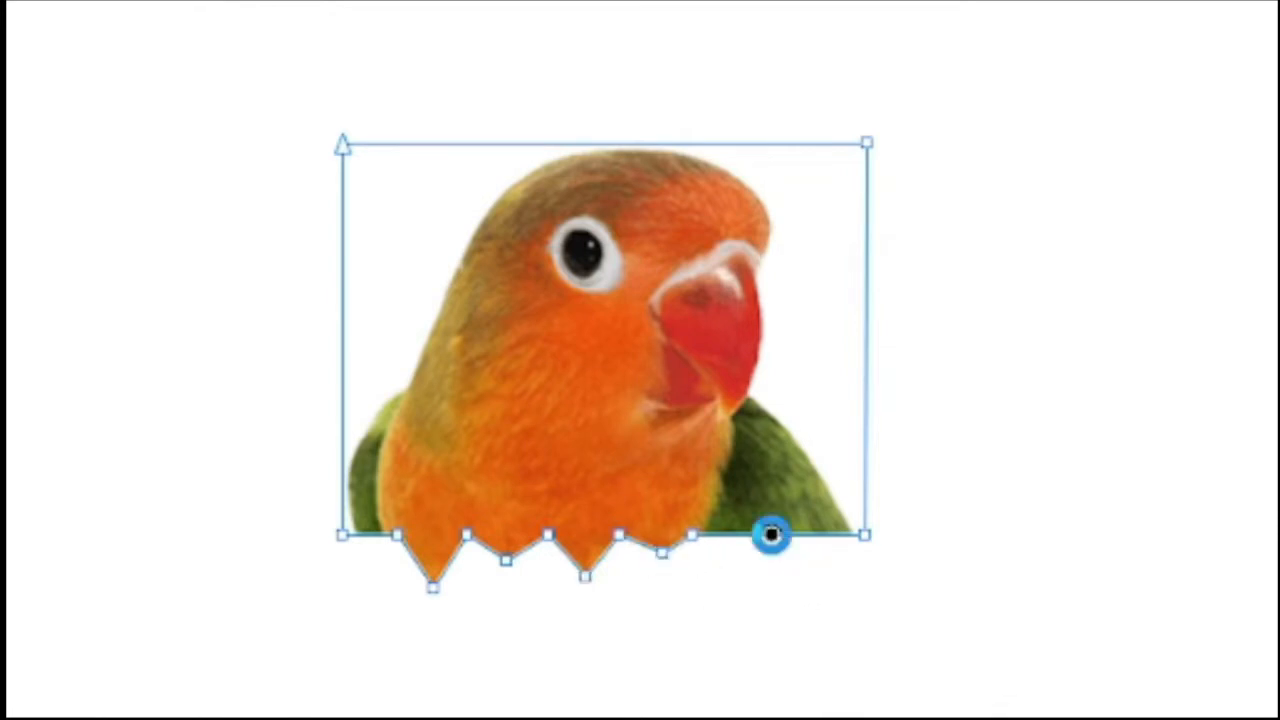
pyautogui.click(734, 535)
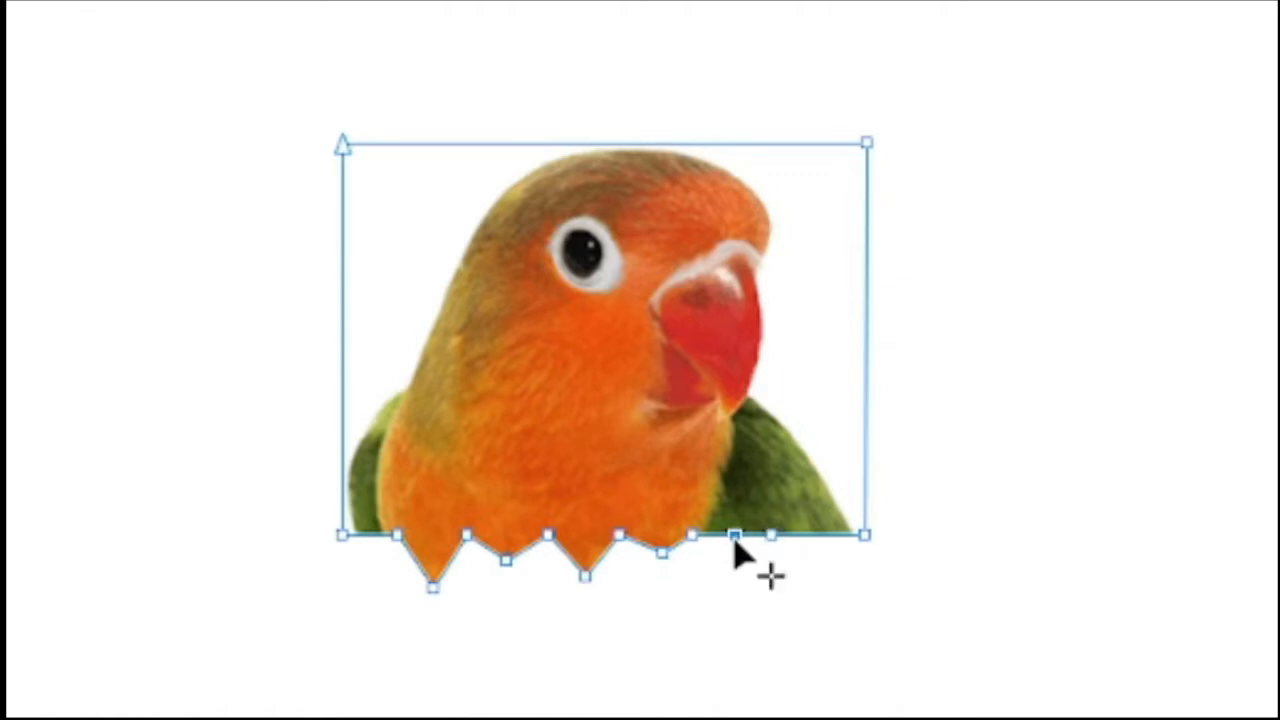
pyautogui.moveTo(735, 540); pyautogui.dragTo(737, 590)
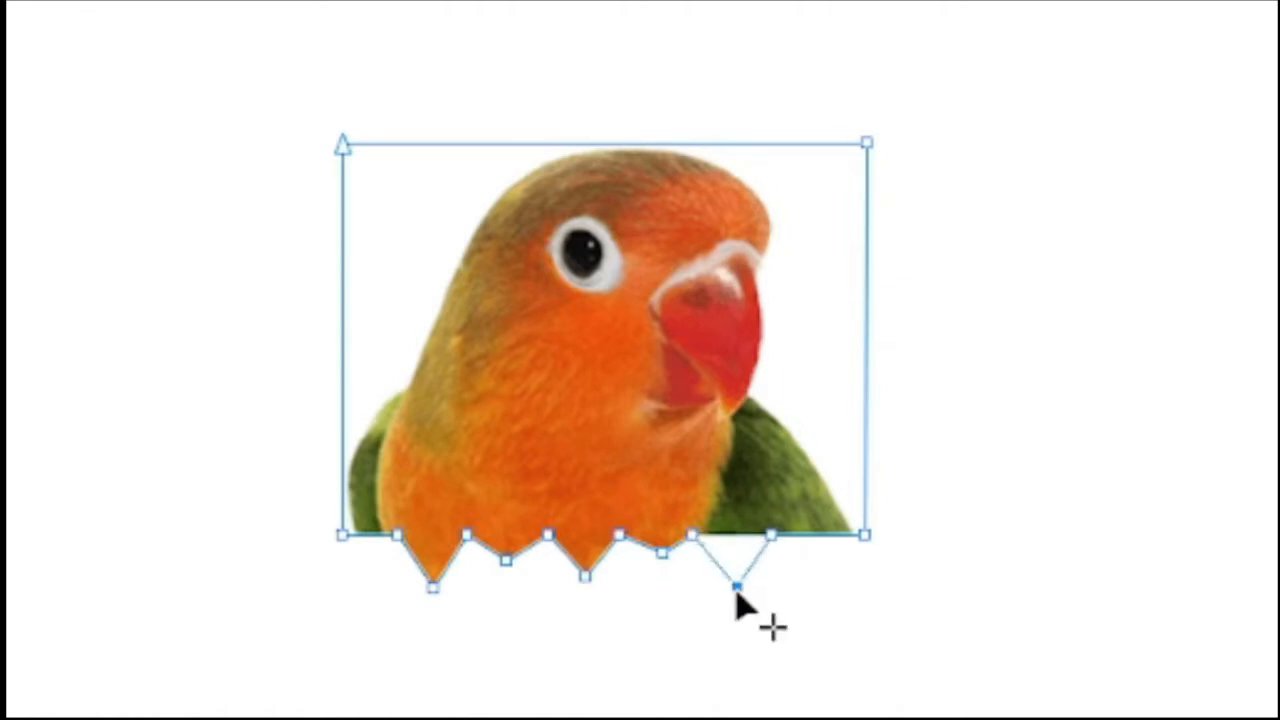
pyautogui.click(819, 536)
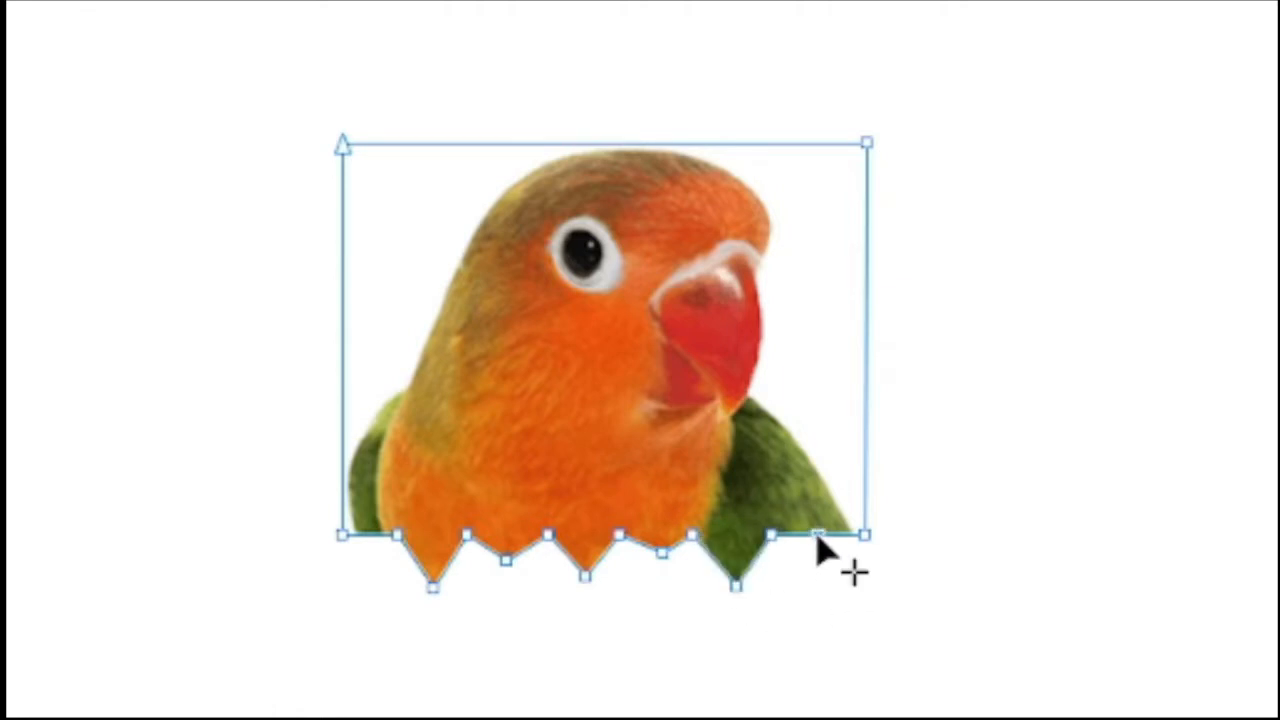
pyautogui.moveTo(820, 537); pyautogui.dragTo(815, 518)
pyautogui.press('space')
pyautogui.press('Escape')
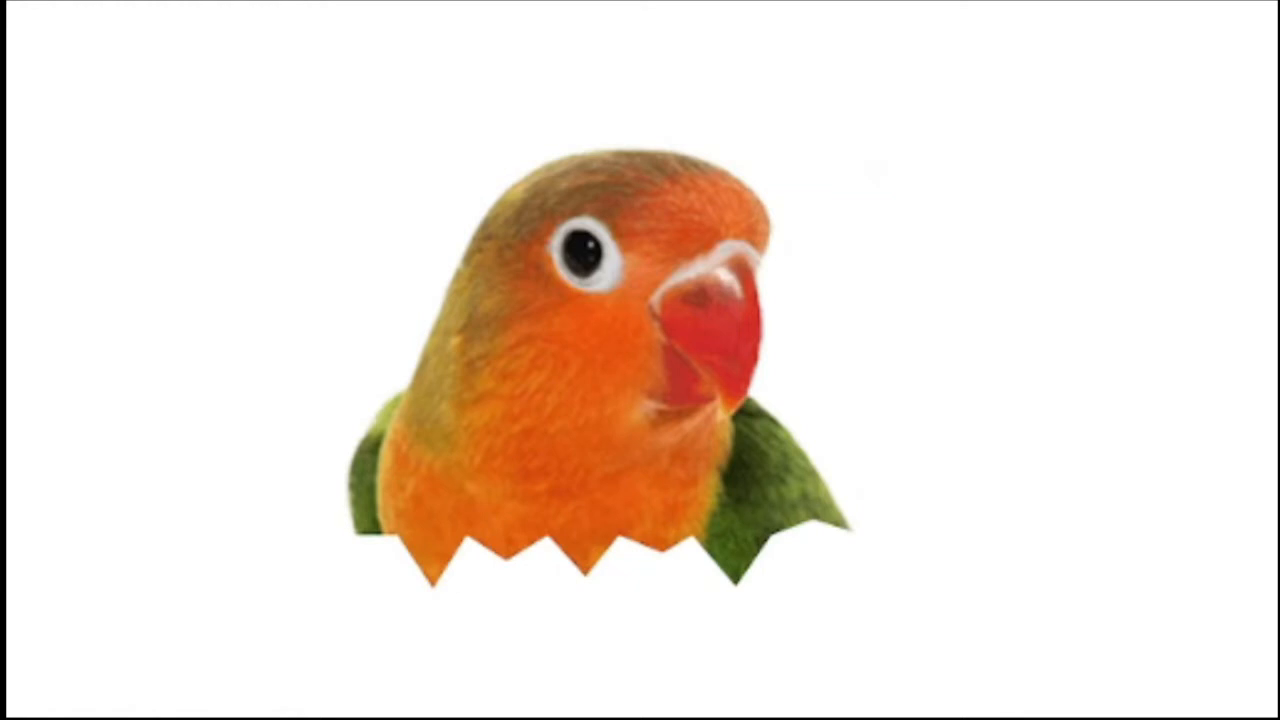
# - Enlarge the parrot bitmap proportionally in two passes and move it to the middle of the view
pyautogui.click(623, 486)
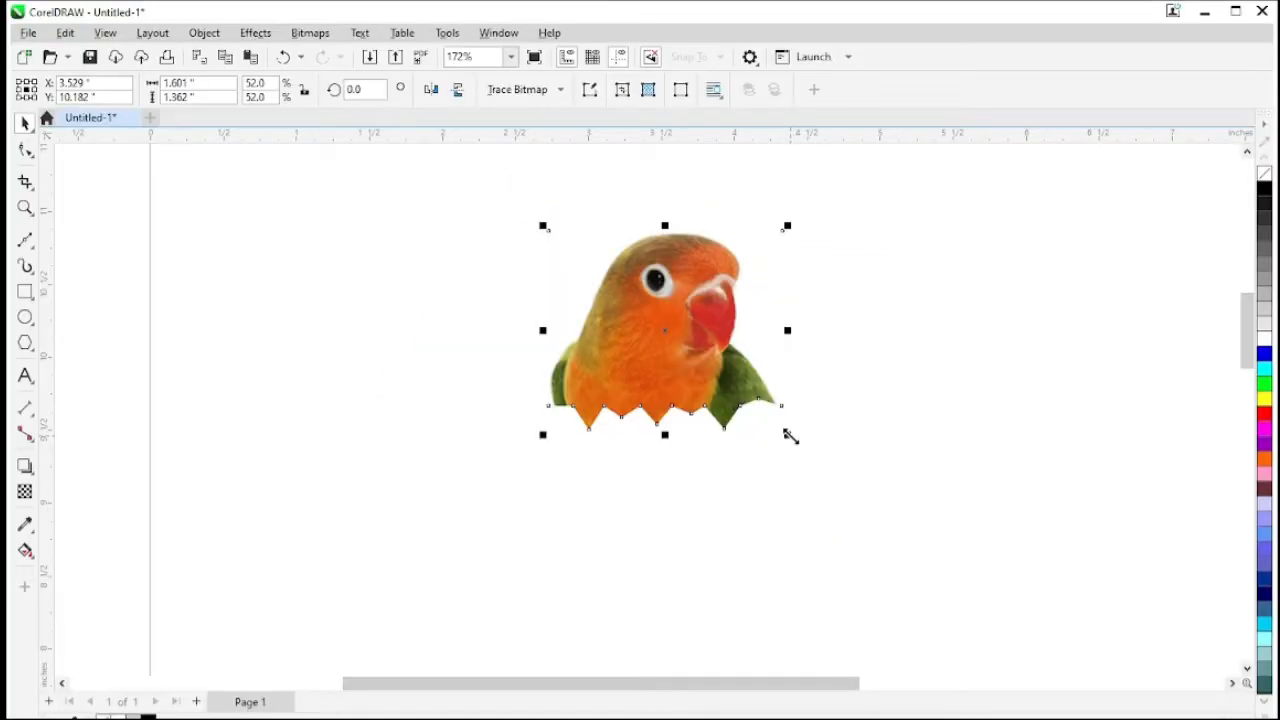
pyautogui.moveTo(878, 600); pyautogui.dragTo(979, 692)
pyautogui.moveTo(668, 394); pyautogui.dragTo(625, 547)
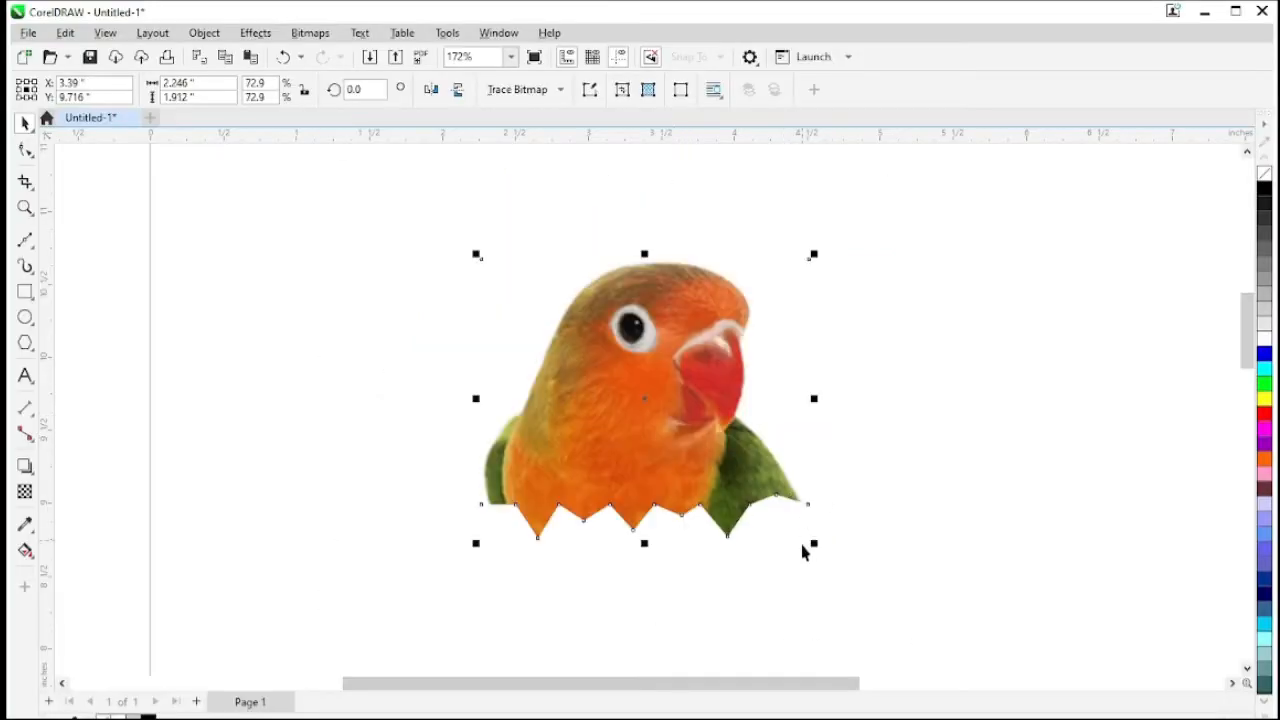
pyautogui.moveTo(814, 548); pyautogui.dragTo(863, 601)
pyautogui.click(788, 457)
pyautogui.press('Escape')
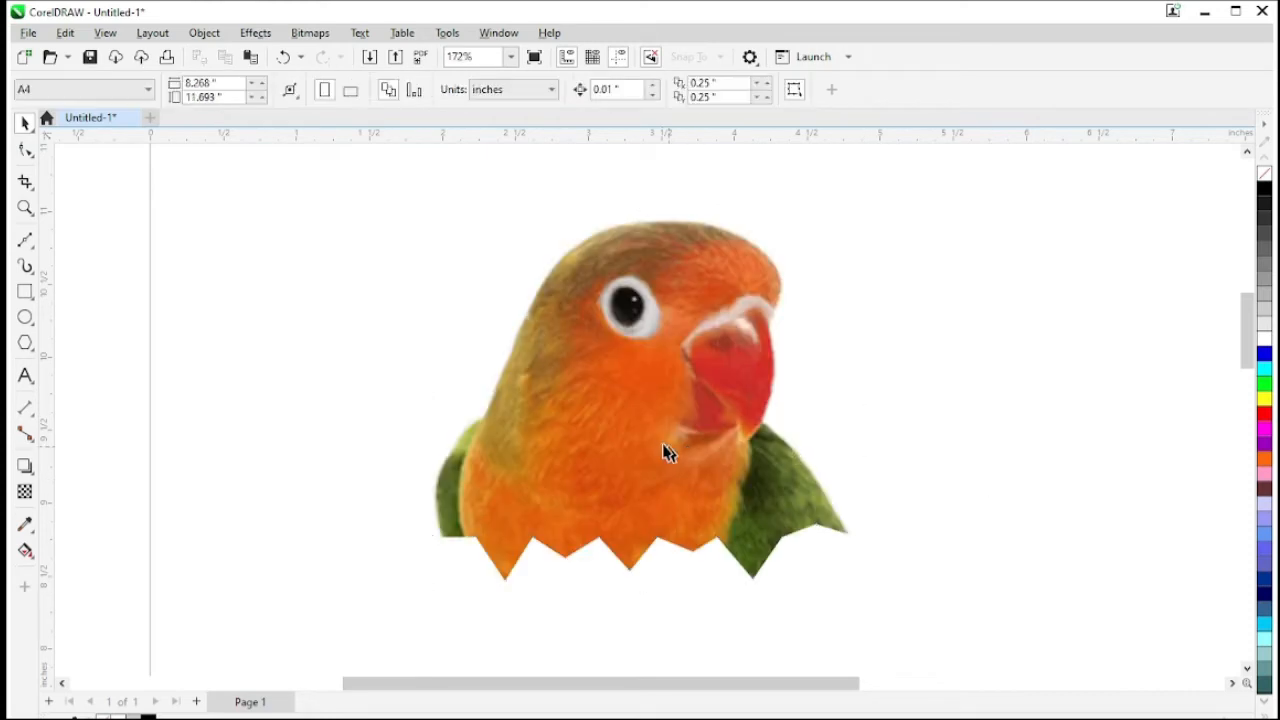
# - Start a Bézier outline at the beak's lower tip and trace up along the beak to the forehead
pyautogui.click(665, 448)
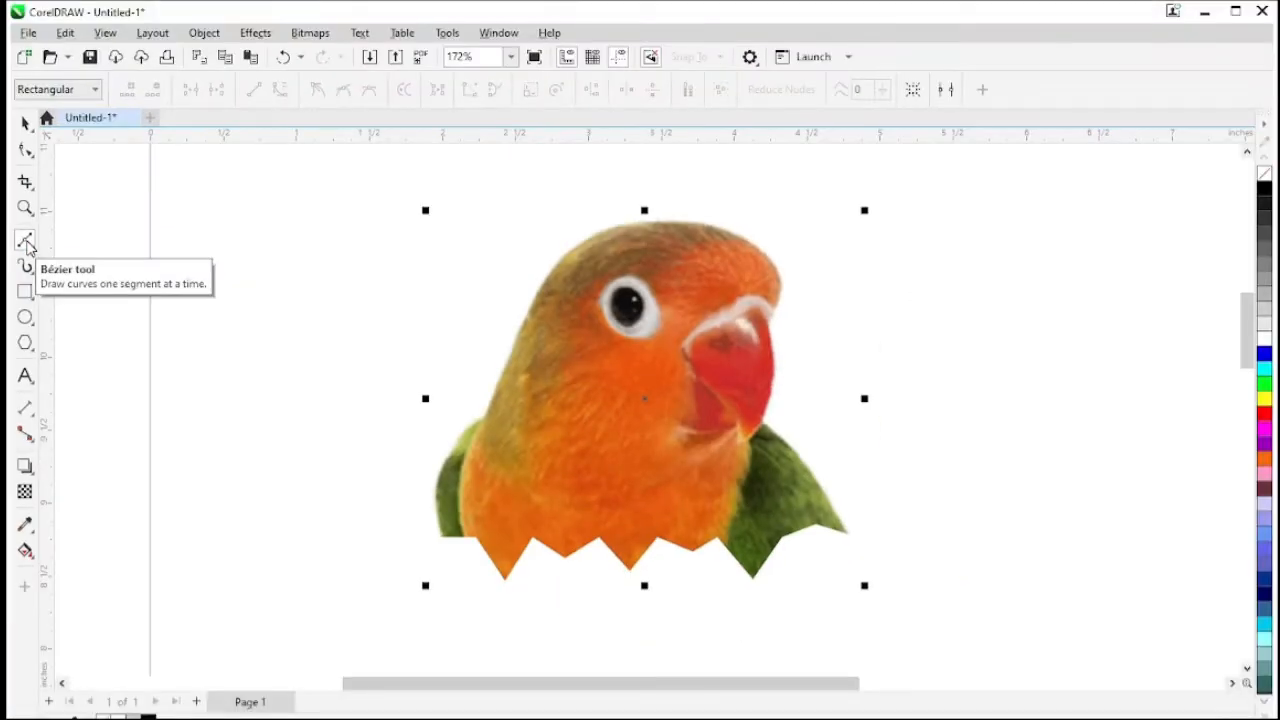
pyautogui.click(30, 252)
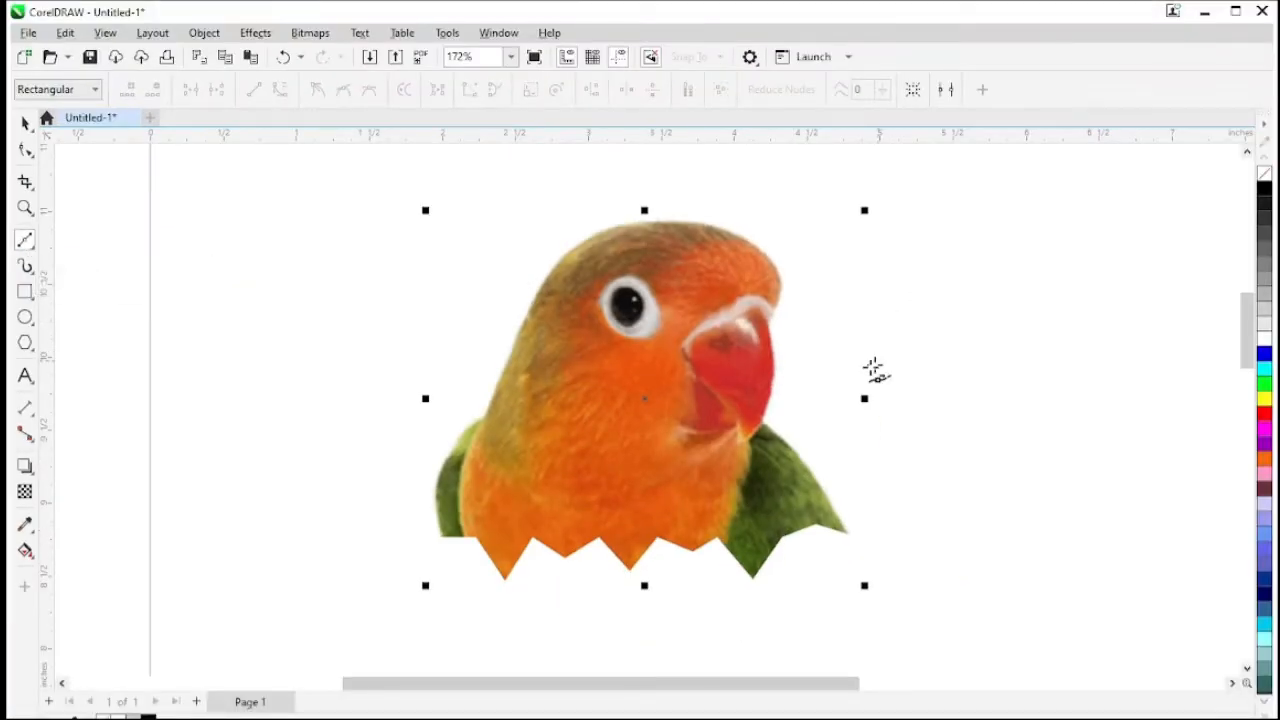
pyautogui.click(763, 424)
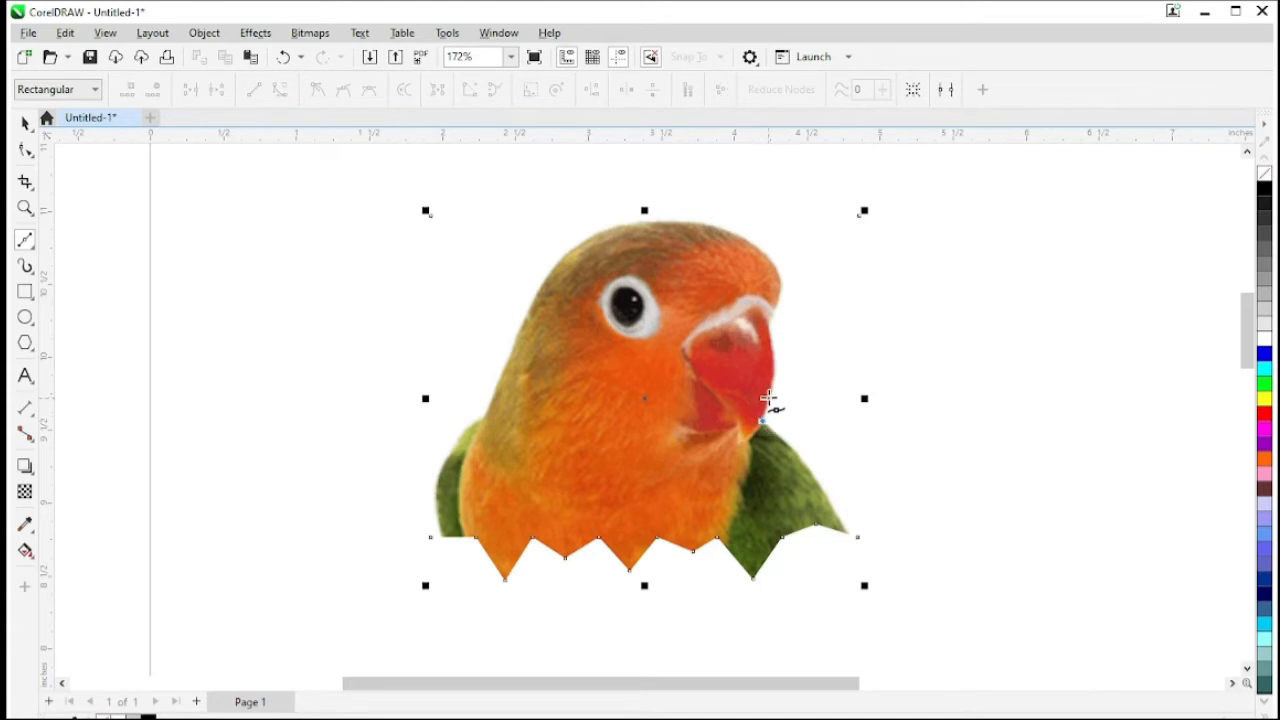
pyautogui.click(773, 381)
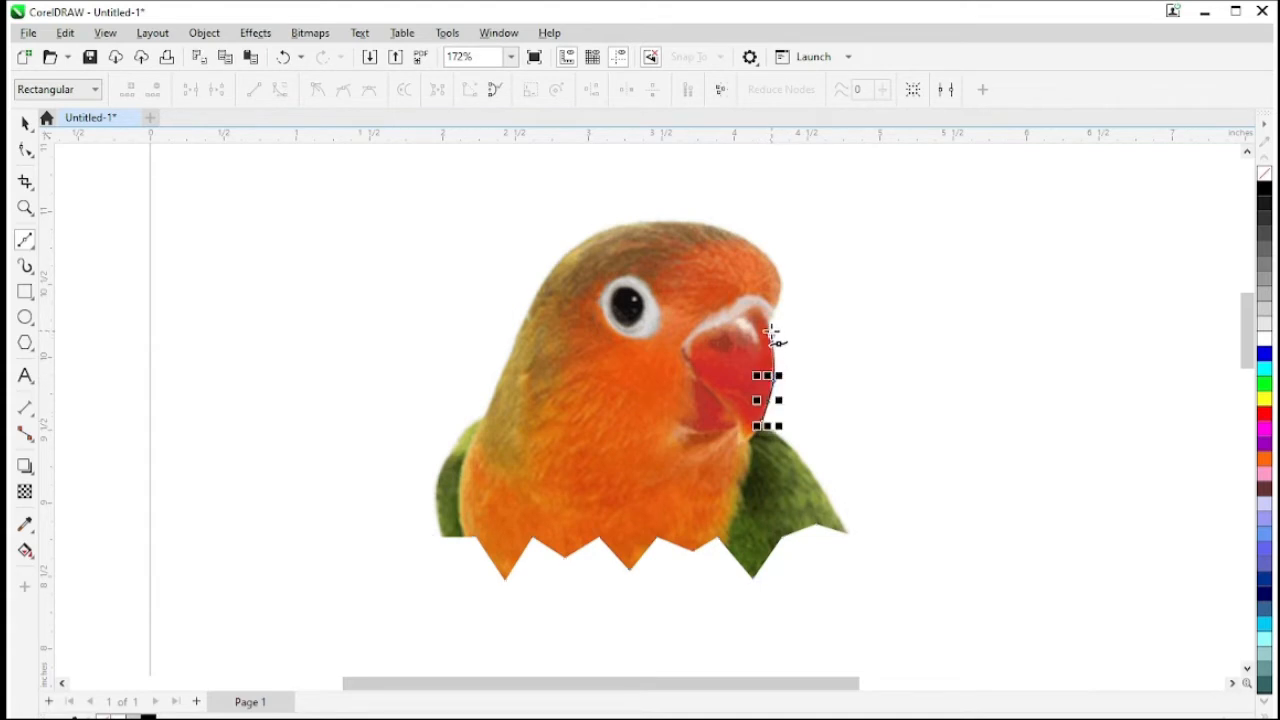
pyautogui.click(772, 334)
pyautogui.click(770, 317)
pyautogui.click(778, 301)
pyautogui.click(782, 280)
pyautogui.click(753, 240)
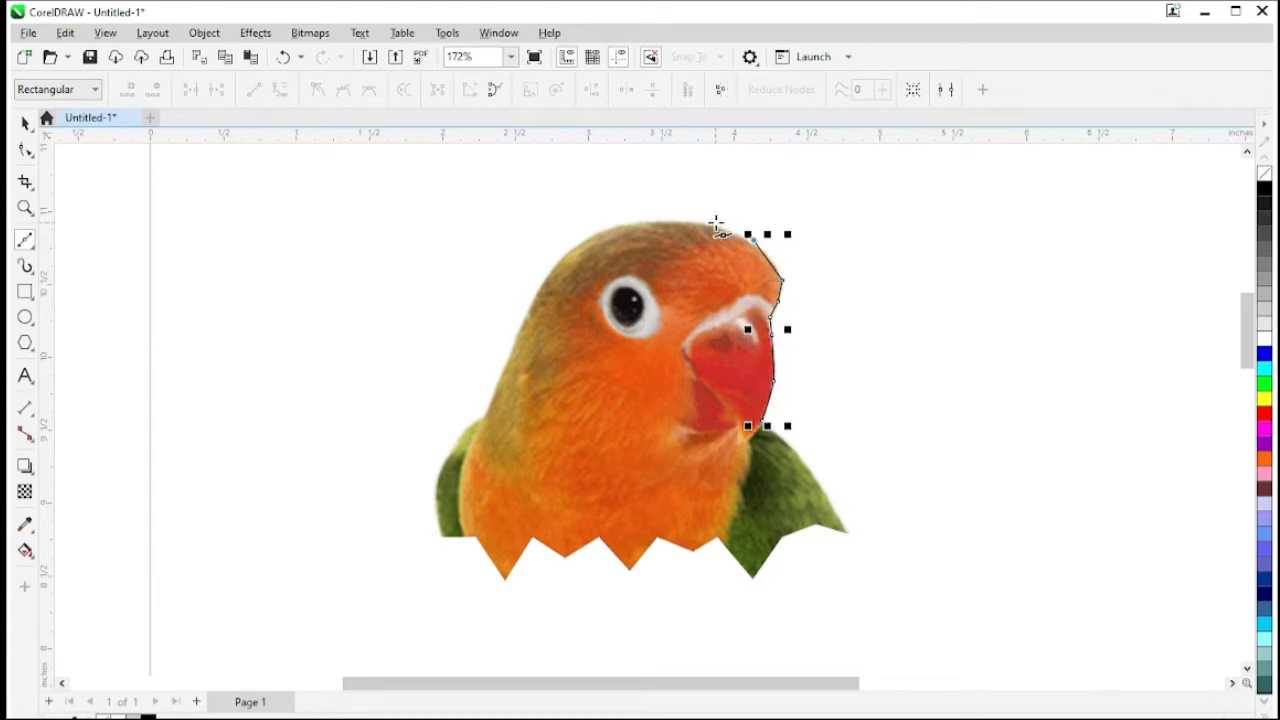
# - Continue the Bézier outline over the crown to the back of the parrot's head
pyautogui.click(712, 225)
pyautogui.click(652, 219)
pyautogui.click(606, 227)
pyautogui.click(564, 251)
pyautogui.click(540, 286)
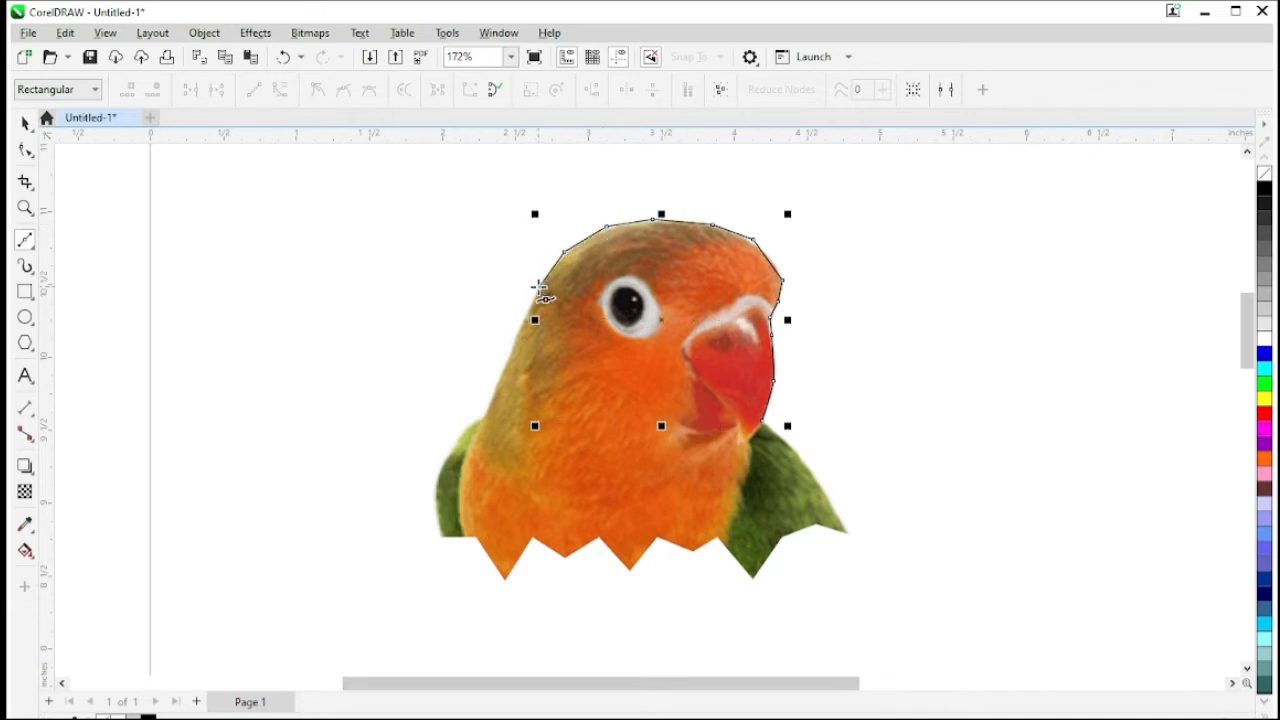
# - Trace the outline down the back of the neck and around the left wing to the start of the jagged edge
pyautogui.click(518, 330)
pyautogui.click(485, 412)
pyautogui.click(456, 436)
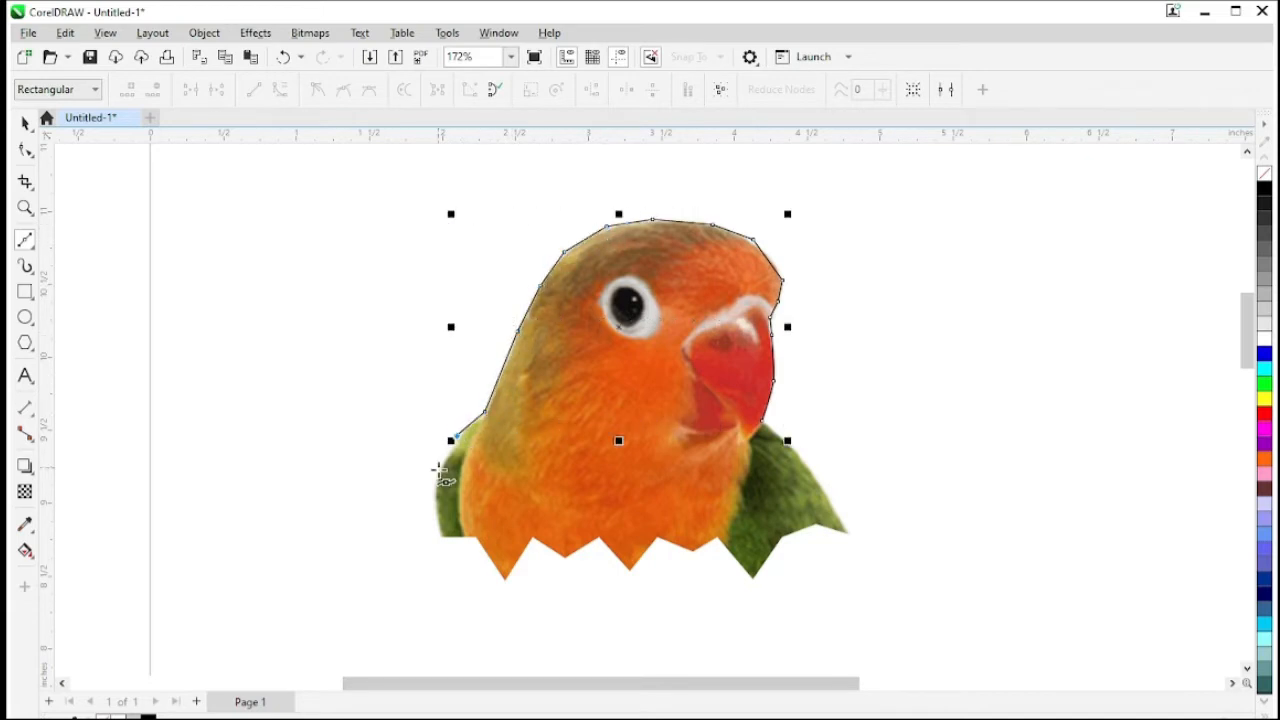
pyautogui.click(438, 474)
pyautogui.click(437, 535)
pyautogui.click(473, 538)
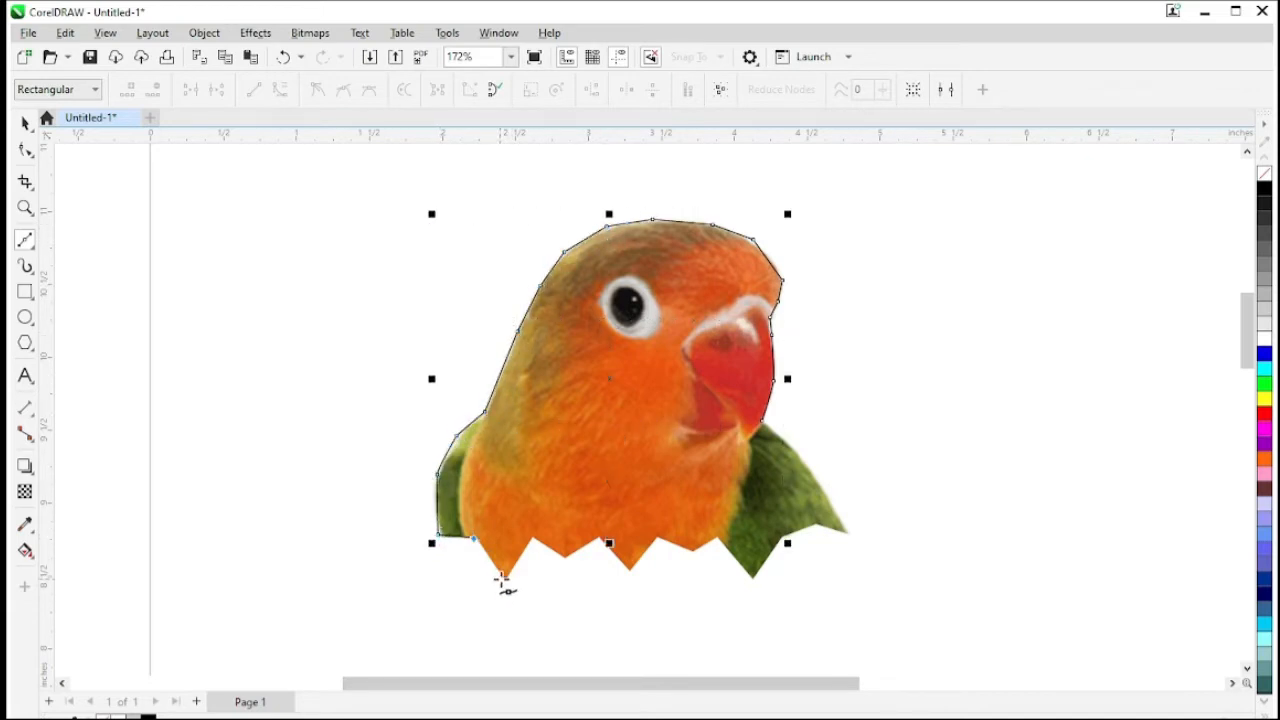
# - Trace the outline along the jagged bottom edge, placing a node at each peak and valley up to the last downward point
pyautogui.click(503, 578)
pyautogui.click(530, 538)
pyautogui.click(560, 558)
pyautogui.click(597, 539)
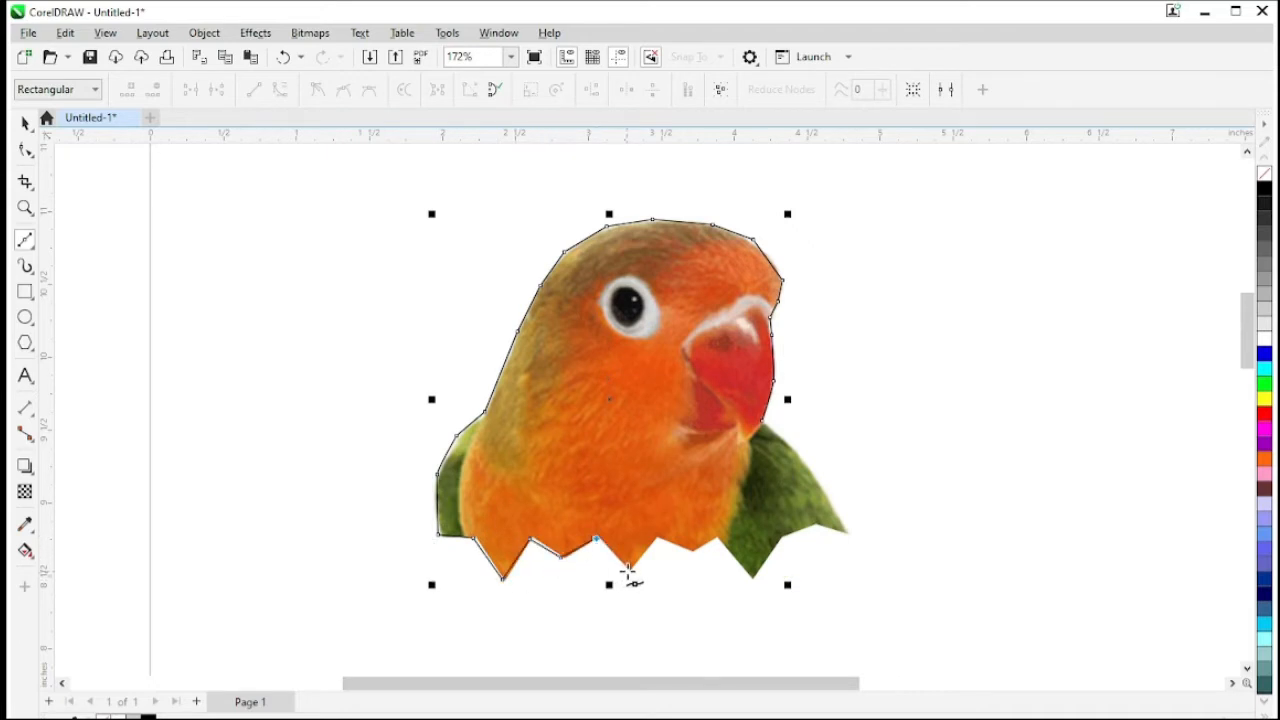
pyautogui.click(627, 570)
pyautogui.click(657, 538)
pyautogui.click(692, 550)
pyautogui.click(716, 538)
pyautogui.click(750, 578)
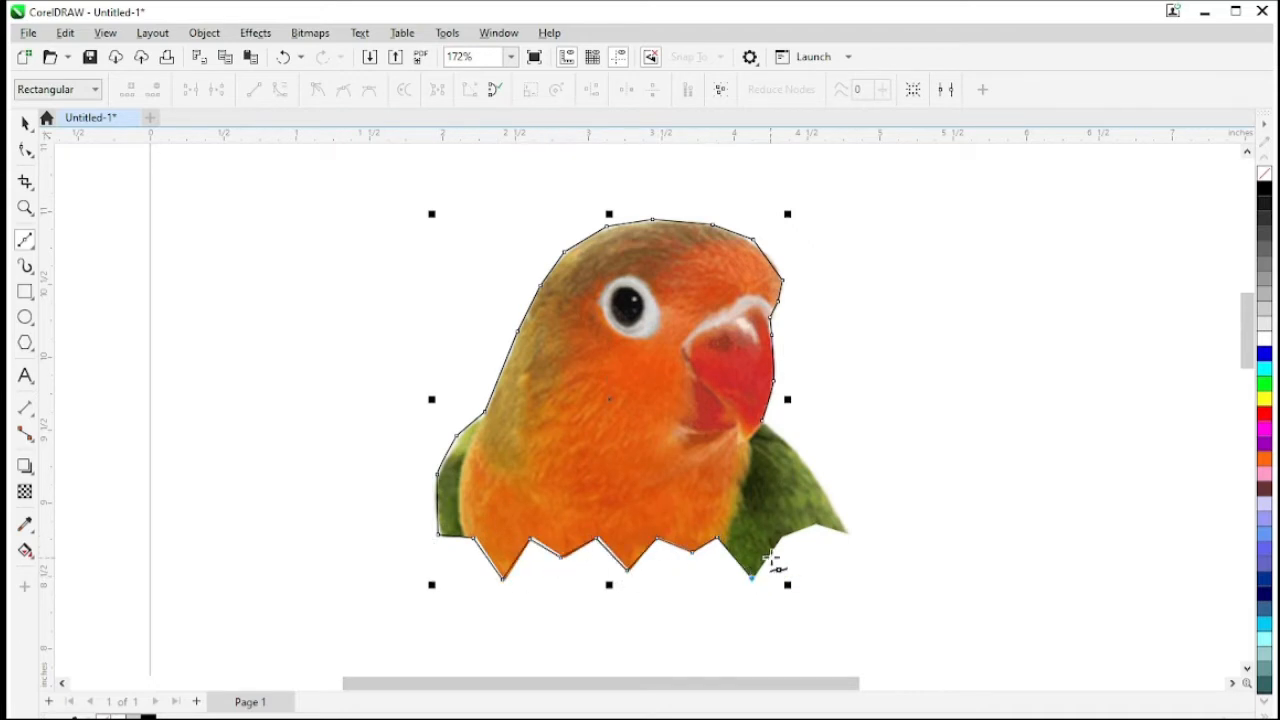
# - Trace the outline around the right wing and close it at its starting node below the beak
pyautogui.click(778, 540)
pyautogui.click(845, 532)
pyautogui.click(817, 478)
pyautogui.click(790, 442)
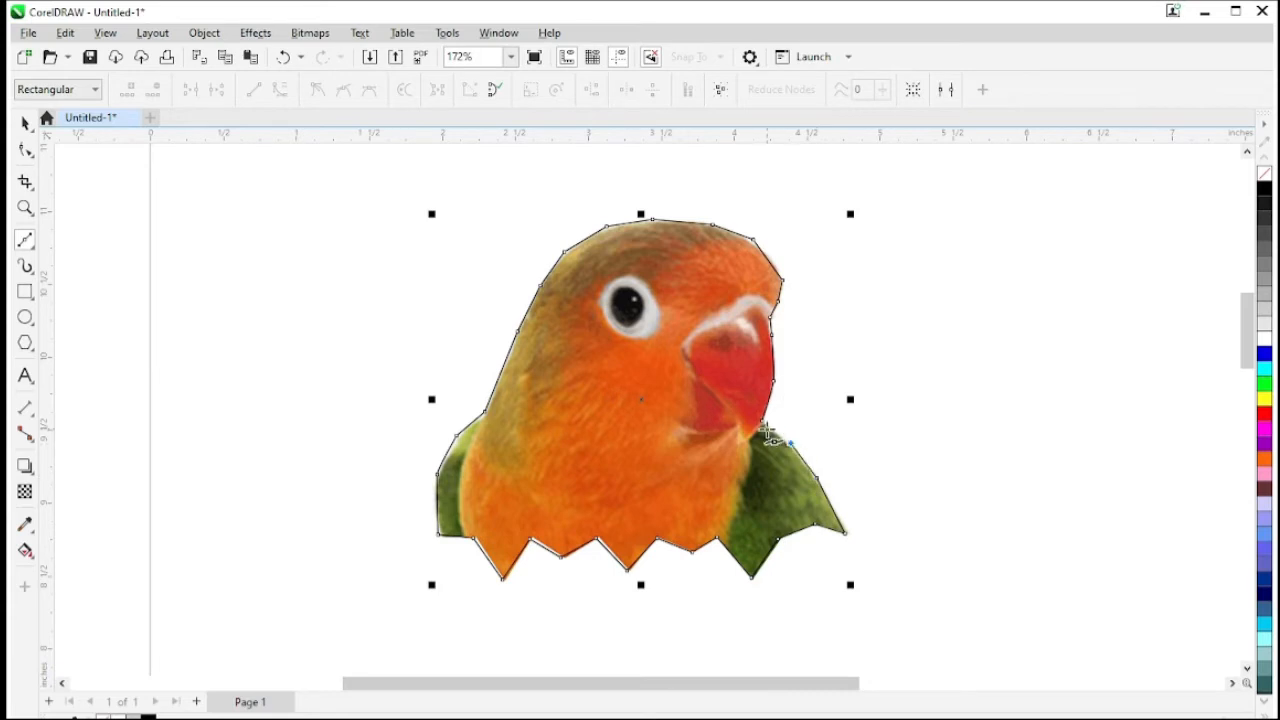
pyautogui.click(762, 426)
pyautogui.click(26, 122)
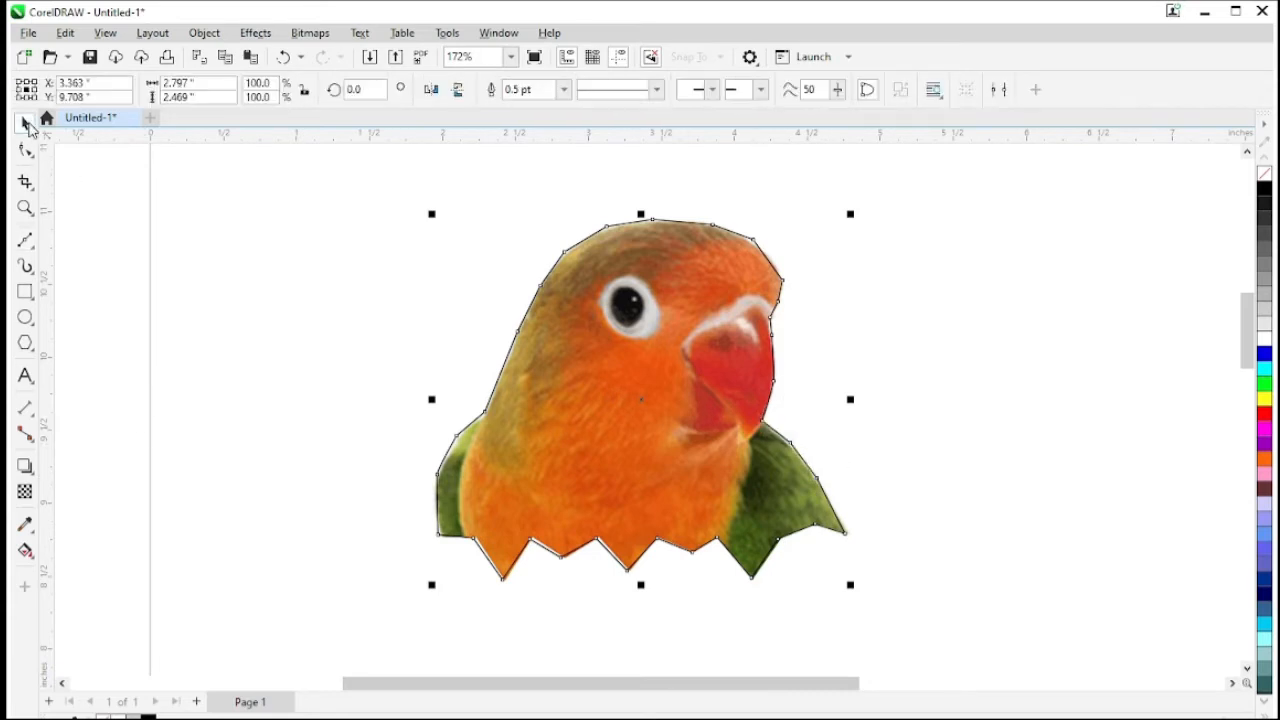
pyautogui.click(1265, 340)
pyautogui.hotkey('ctrl', 'z')
pyautogui.click(1070, 330)
# - Refine the traced outline at the forehead with the Shape tool, adding a node so it follows the parrot's edge
pyautogui.click(617, 347)
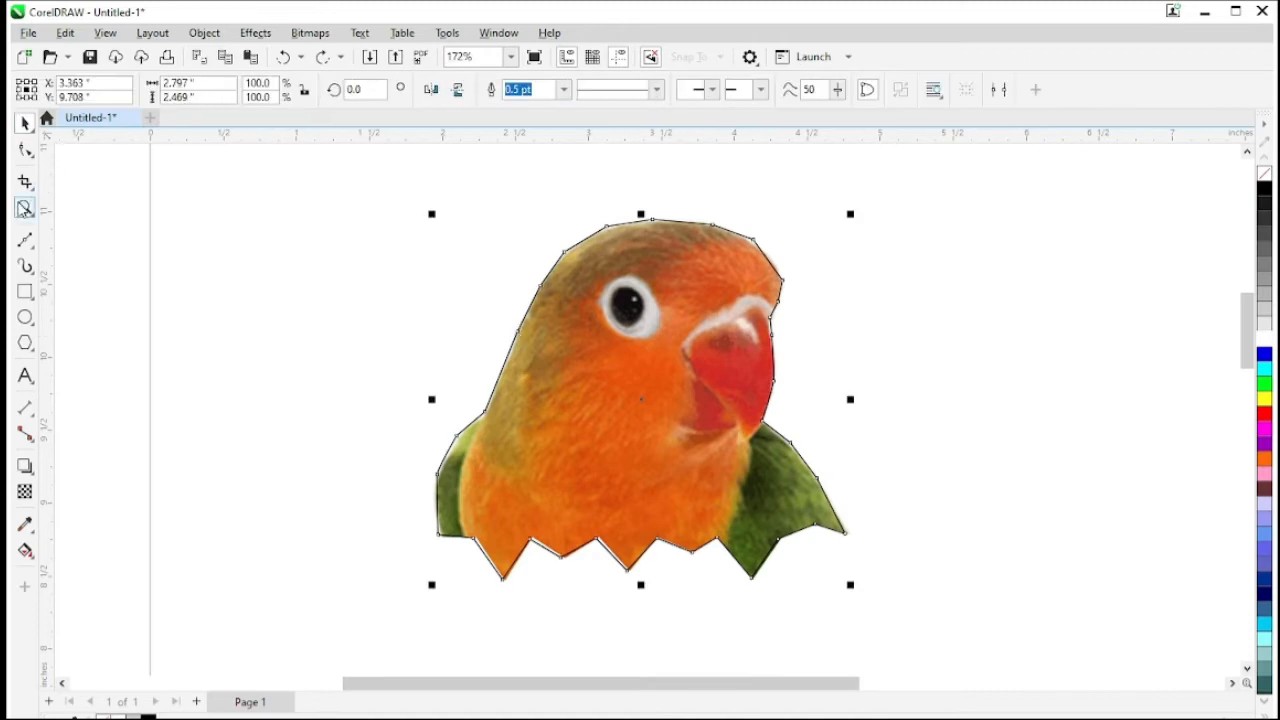
pyautogui.click(25, 207)
pyautogui.moveTo(470, 191); pyautogui.dragTo(931, 416)
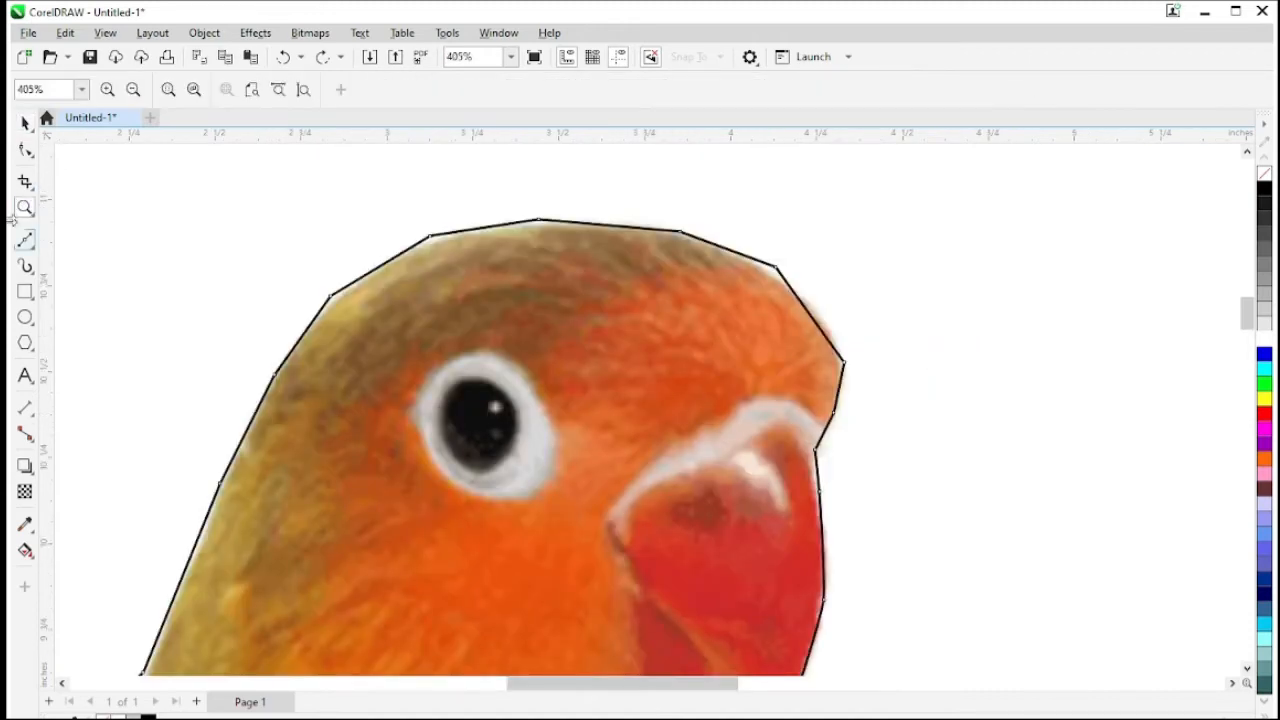
pyautogui.press('F10')
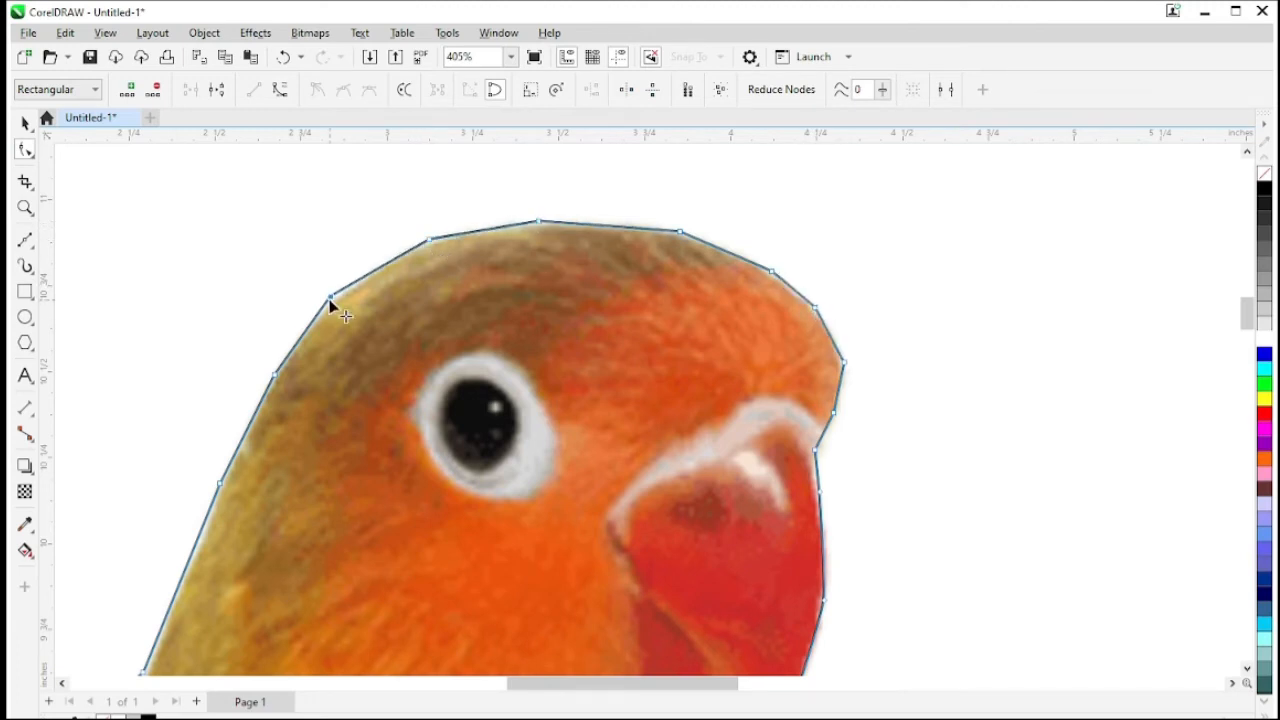
# - Move the outline's nodes along the jagged bottom edge so they match the bitmap's peaks and valleys
pyautogui.scroll(-3, 1243, 337)
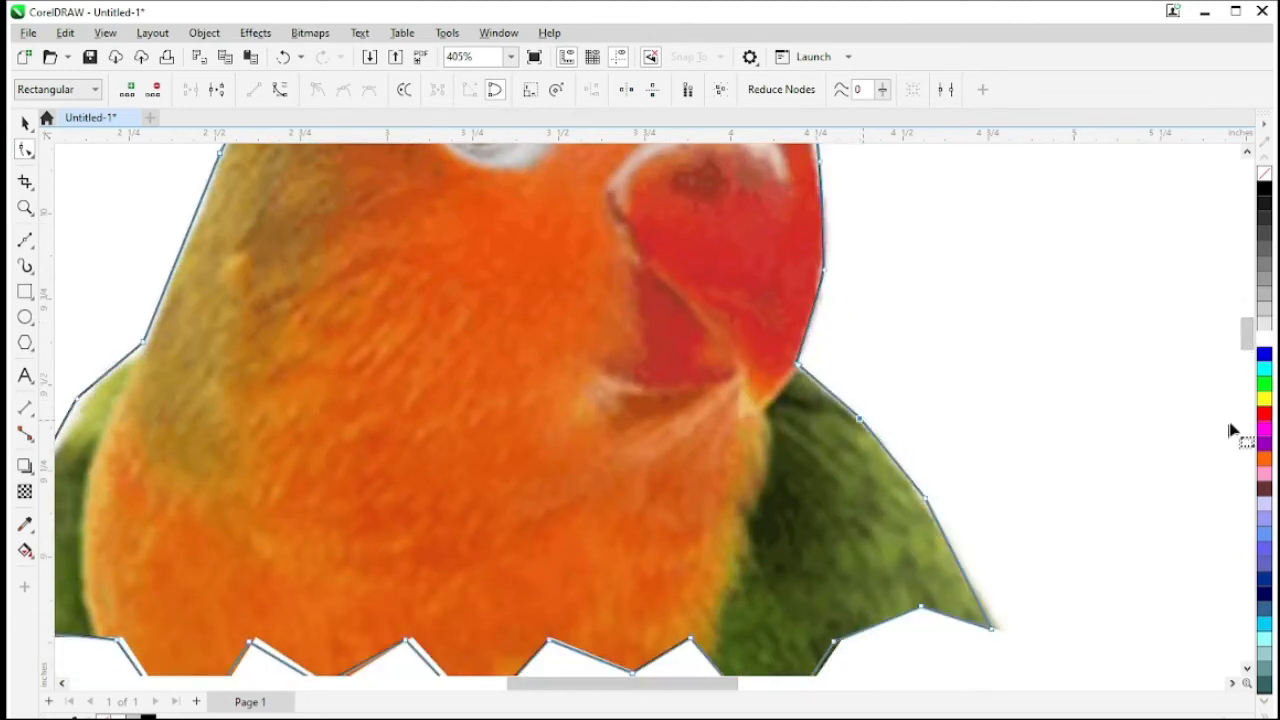
pyautogui.scroll(-2, 1232, 430)
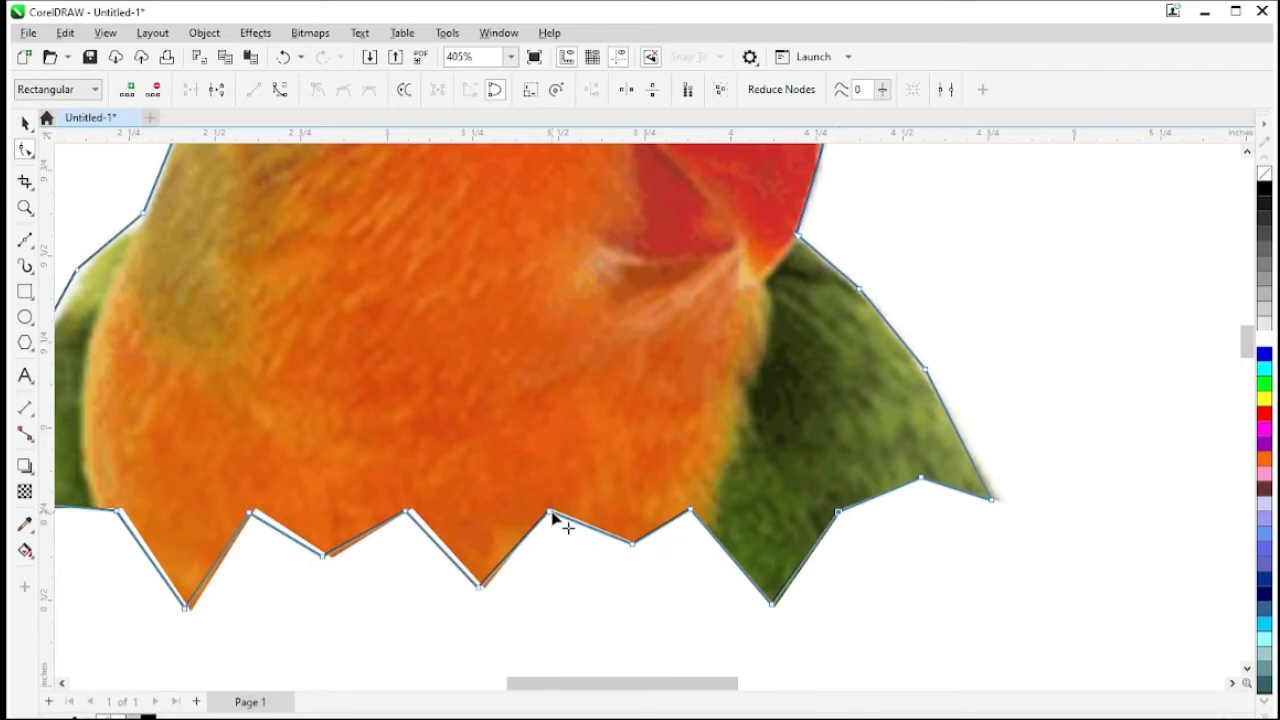
pyautogui.moveTo(550, 512); pyautogui.dragTo(552, 509)
pyautogui.moveTo(479, 587); pyautogui.dragTo(485, 590)
pyautogui.moveTo(406, 511); pyautogui.dragTo(413, 509)
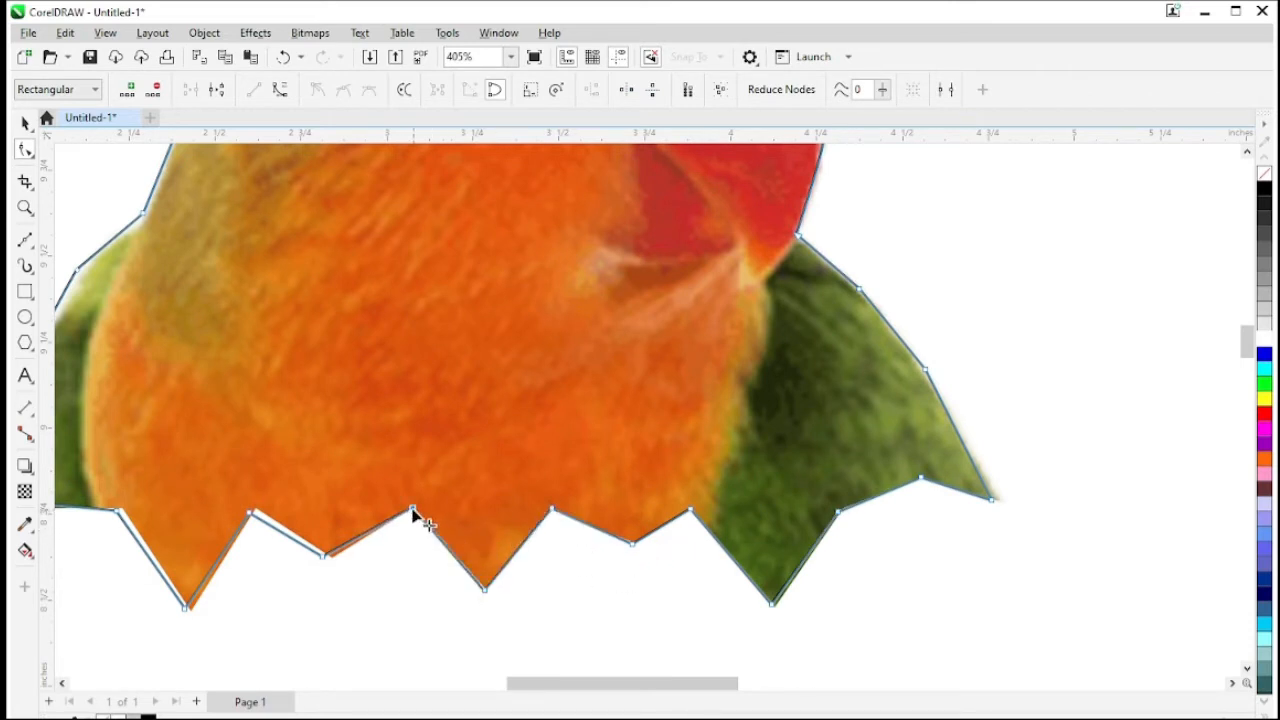
pyautogui.moveTo(324, 554); pyautogui.dragTo(332, 557)
pyautogui.moveTo(250, 512); pyautogui.dragTo(255, 509)
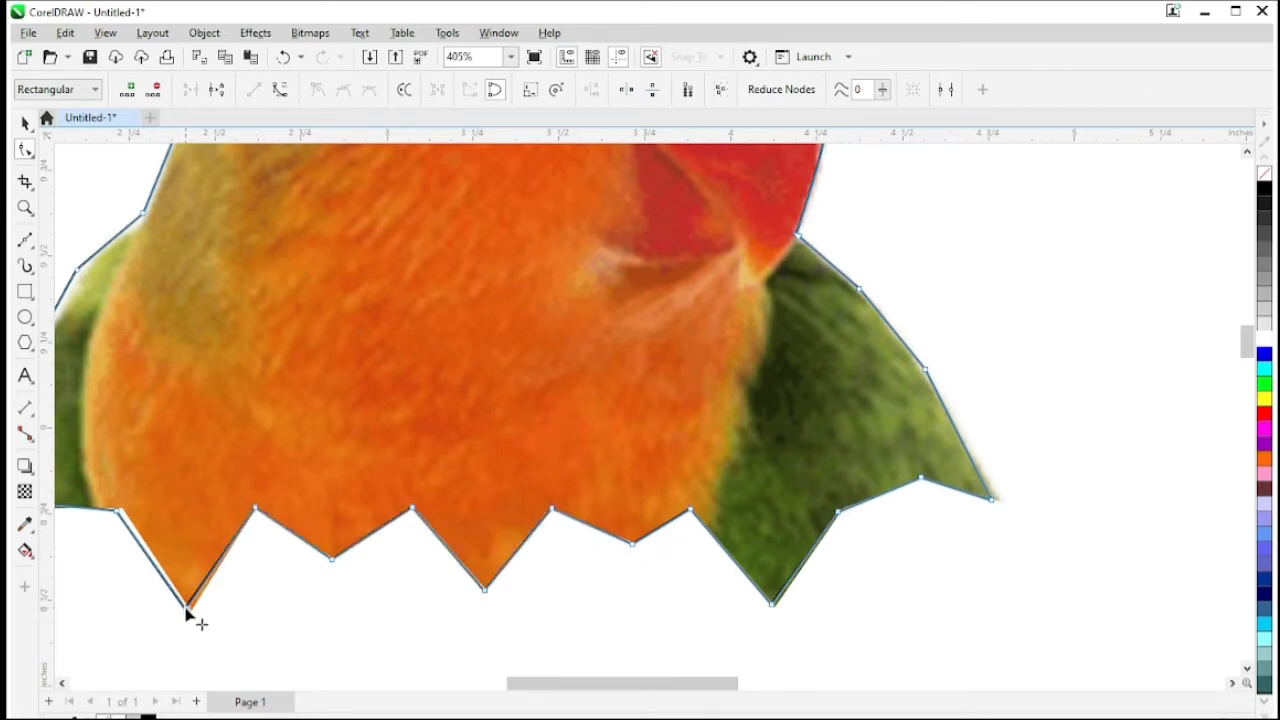
# - Move the outline's nodes around the parrot's left wing so they follow the bitmap's edge
pyautogui.moveTo(631, 683); pyautogui.dragTo(527, 683)
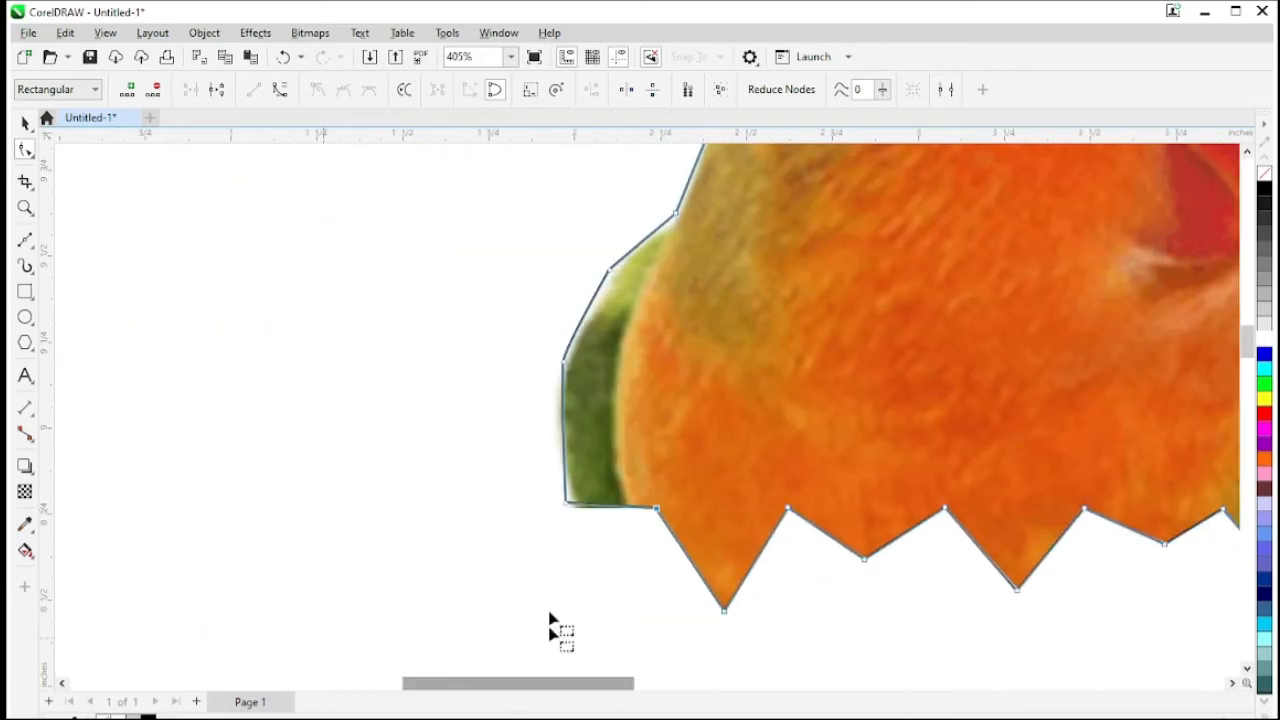
pyautogui.moveTo(566, 503); pyautogui.dragTo(568, 508)
pyautogui.moveTo(564, 360); pyautogui.dragTo(567, 351)
pyautogui.moveTo(609, 271); pyautogui.dragTo(612, 280)
# - Pull the outline's nodes along the top of the parrot's head slightly inward so they fit the bitmap
pyautogui.moveTo(1245, 343); pyautogui.dragTo(1245, 320)
pyautogui.scroll(3, 860, 325)
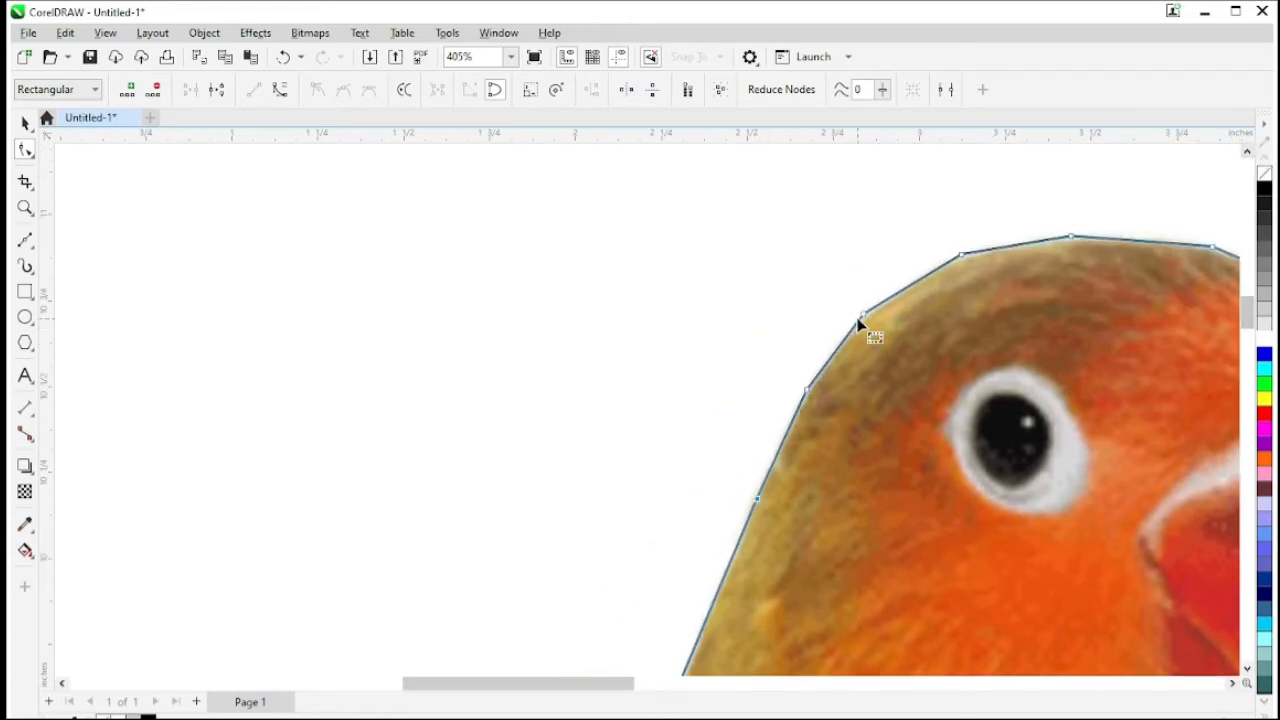
pyautogui.moveTo(961, 254); pyautogui.dragTo(961, 258)
pyautogui.moveTo(1071, 238); pyautogui.dragTo(1071, 241)
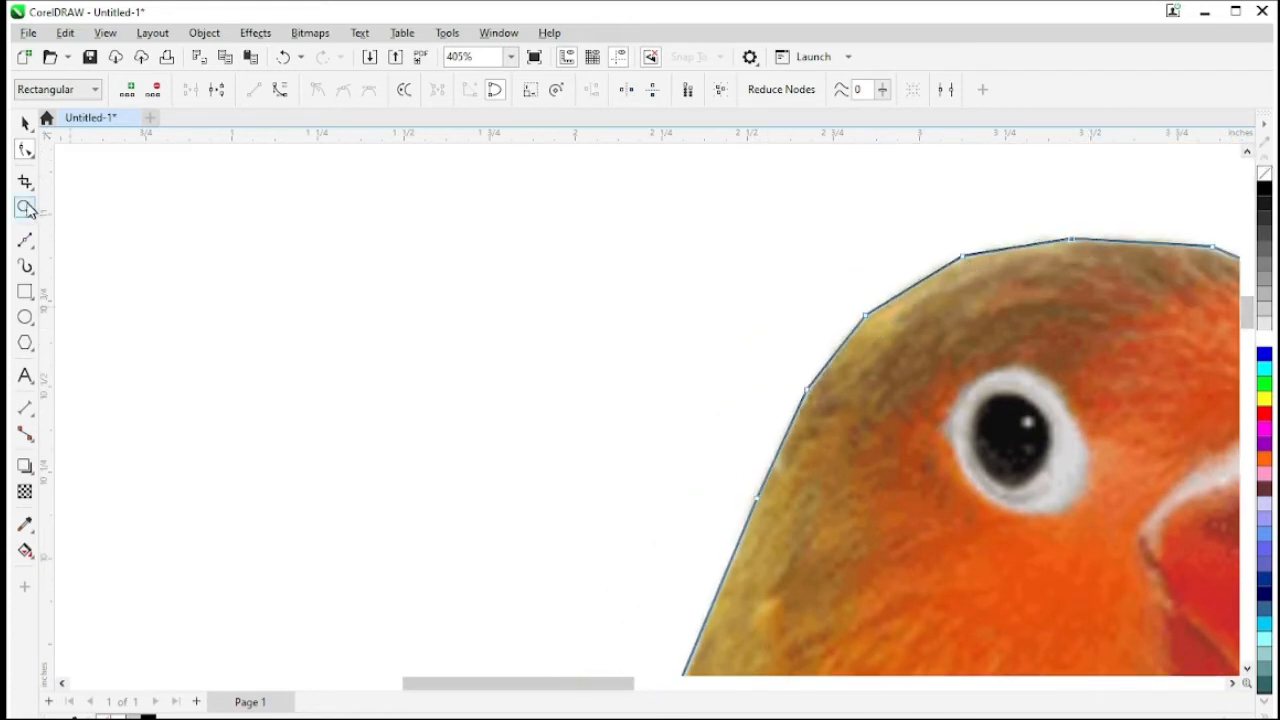
# - Duplicate the parrot bitmap together with its traced outline and place the copy to the right of the original
pyautogui.click(25, 207)
pyautogui.scroll(-3, 708, 350)
pyautogui.moveTo(257, 177); pyautogui.dragTo(866, 586)
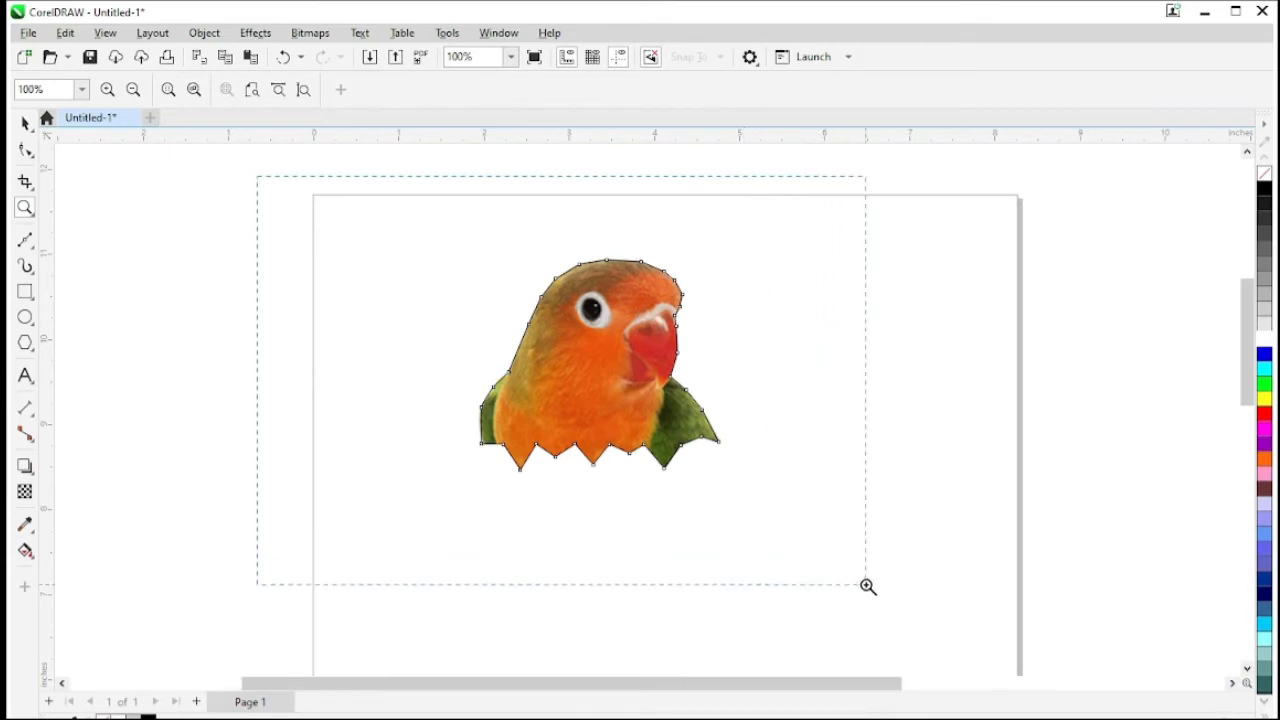
pyautogui.click(25, 122)
pyautogui.moveTo(380, 209); pyautogui.dragTo(991, 650)
pyautogui.moveTo(743, 417); pyautogui.dragTo(946, 398)
pyautogui.click(825, 565)
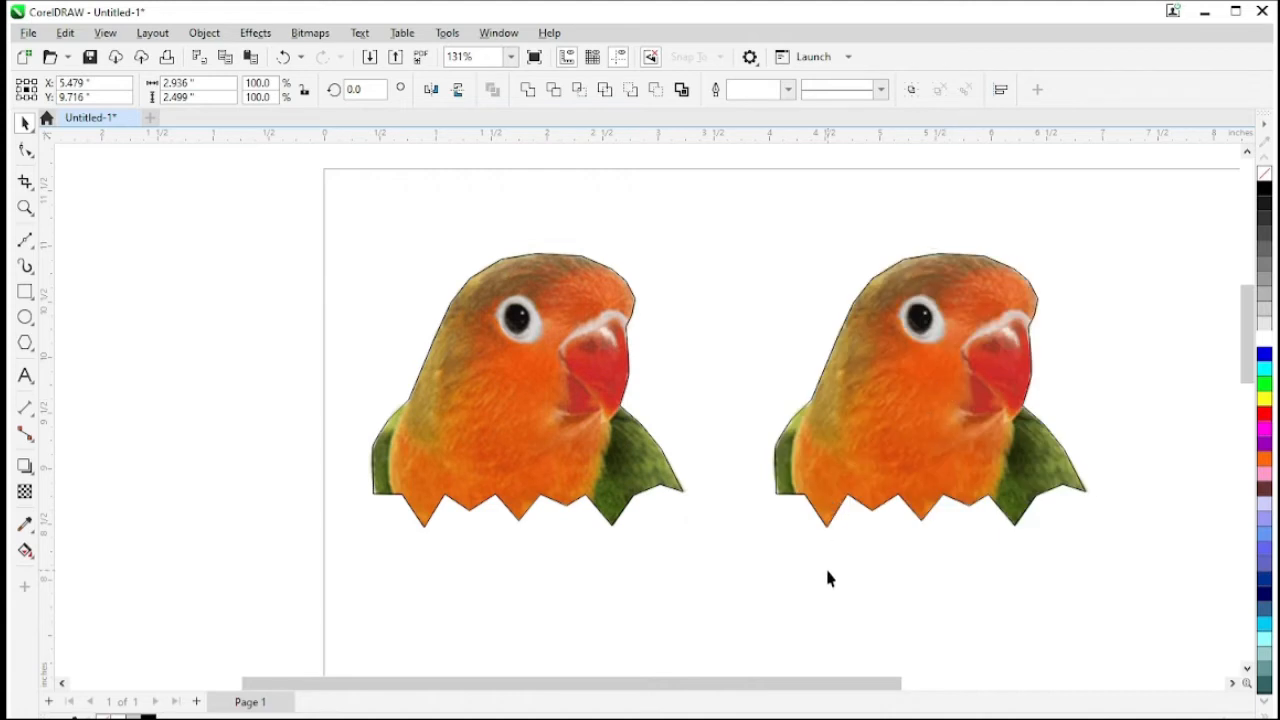
# - Delete the traced outline from the right-hand copy and the parrot bitmap from the original, keeping the original's outline
pyautogui.click(947, 437)
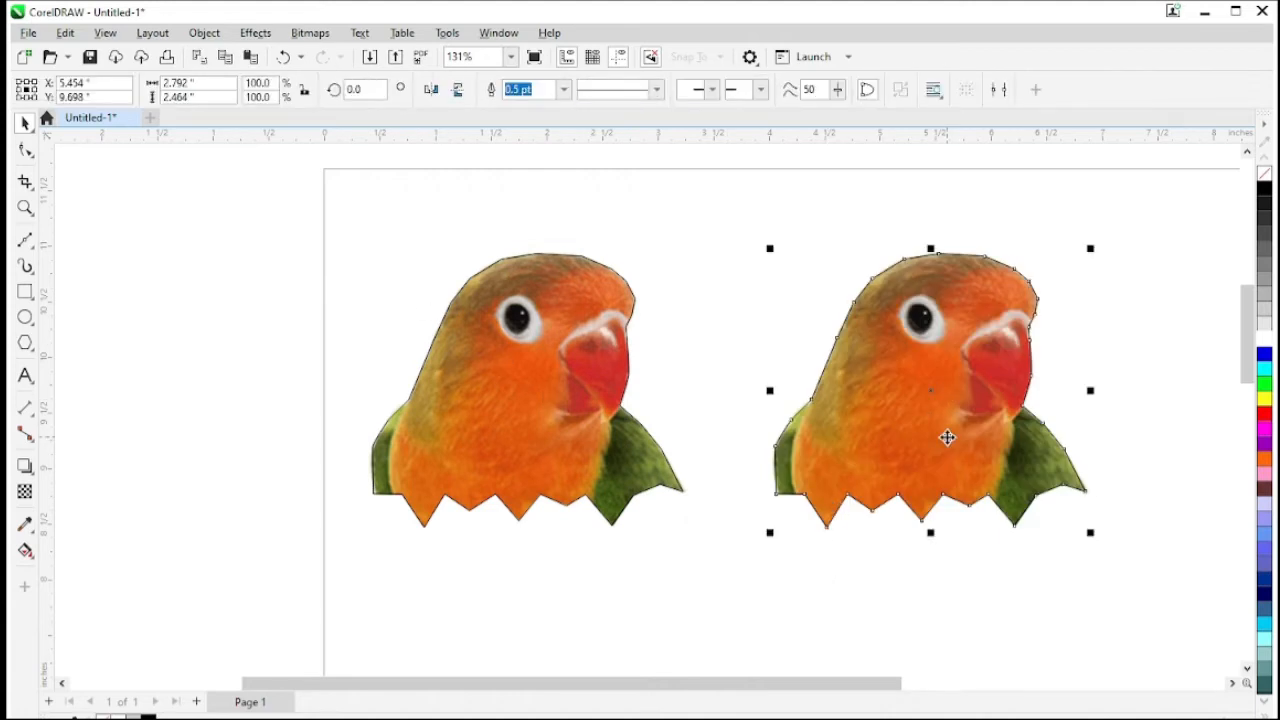
pyautogui.press('Escape')
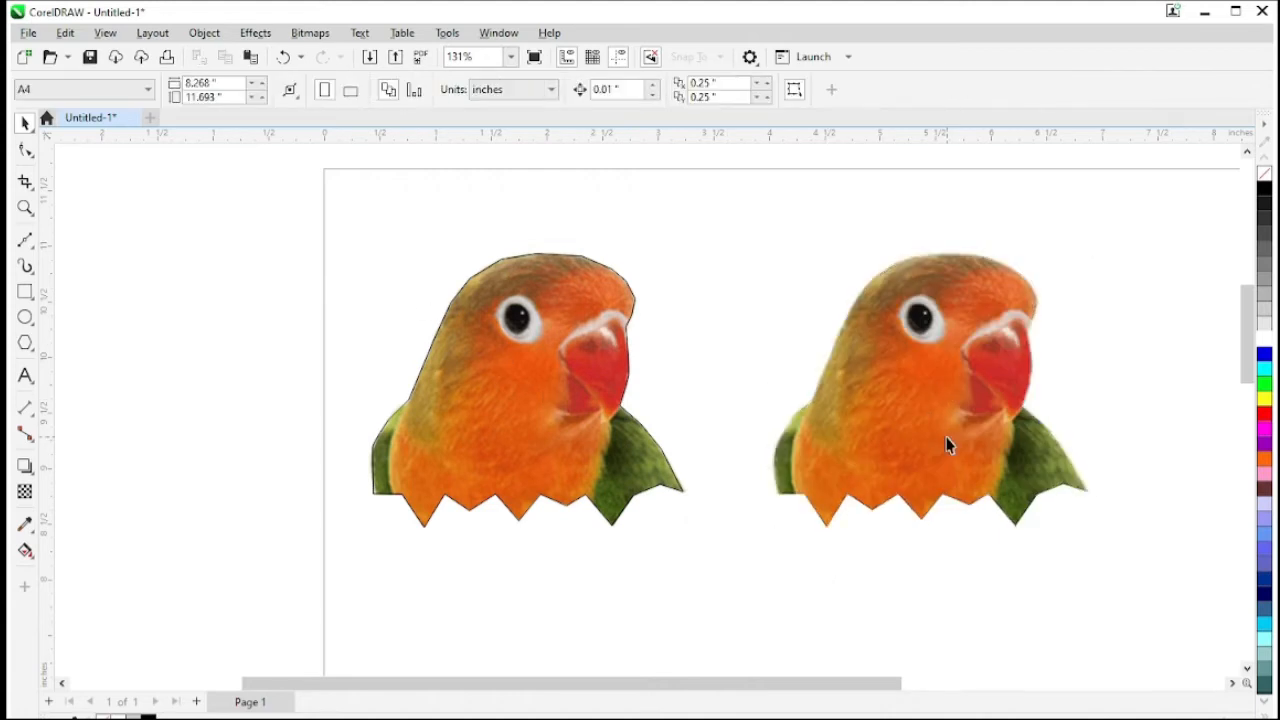
pyautogui.click(535, 358)
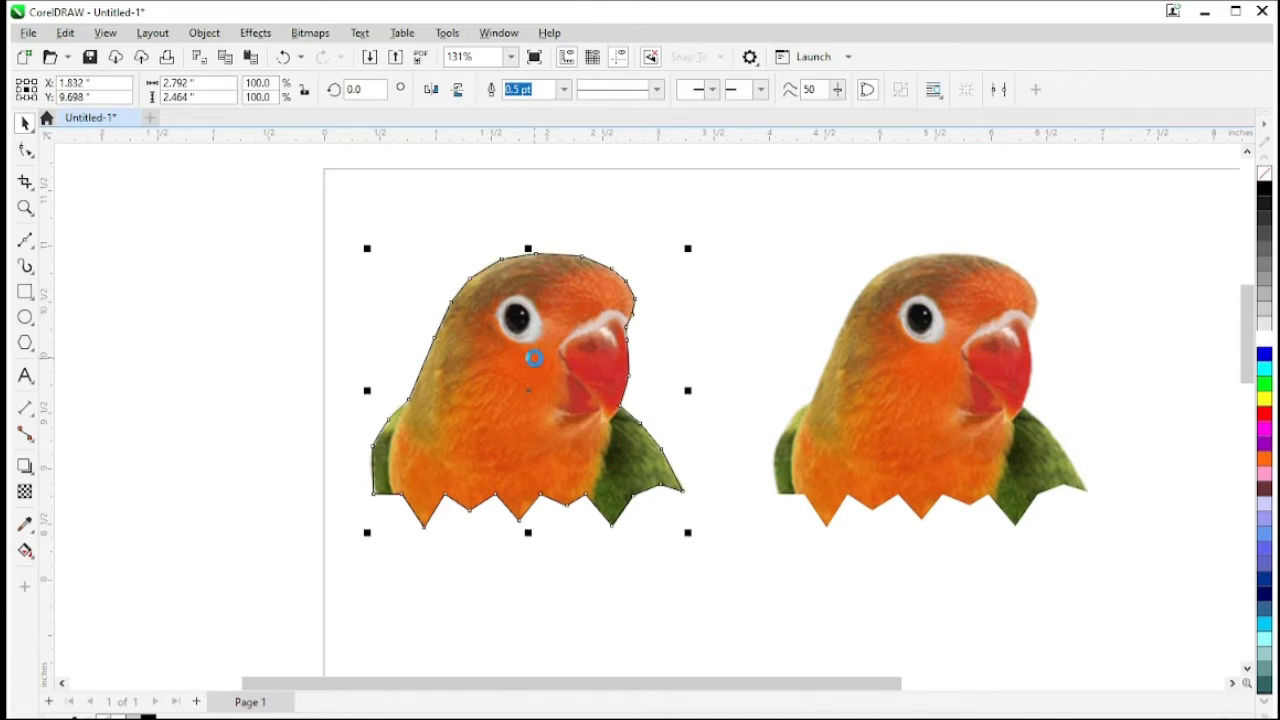
pyautogui.press('Delete')
pyautogui.click(535, 359)
pyautogui.press('Delete')
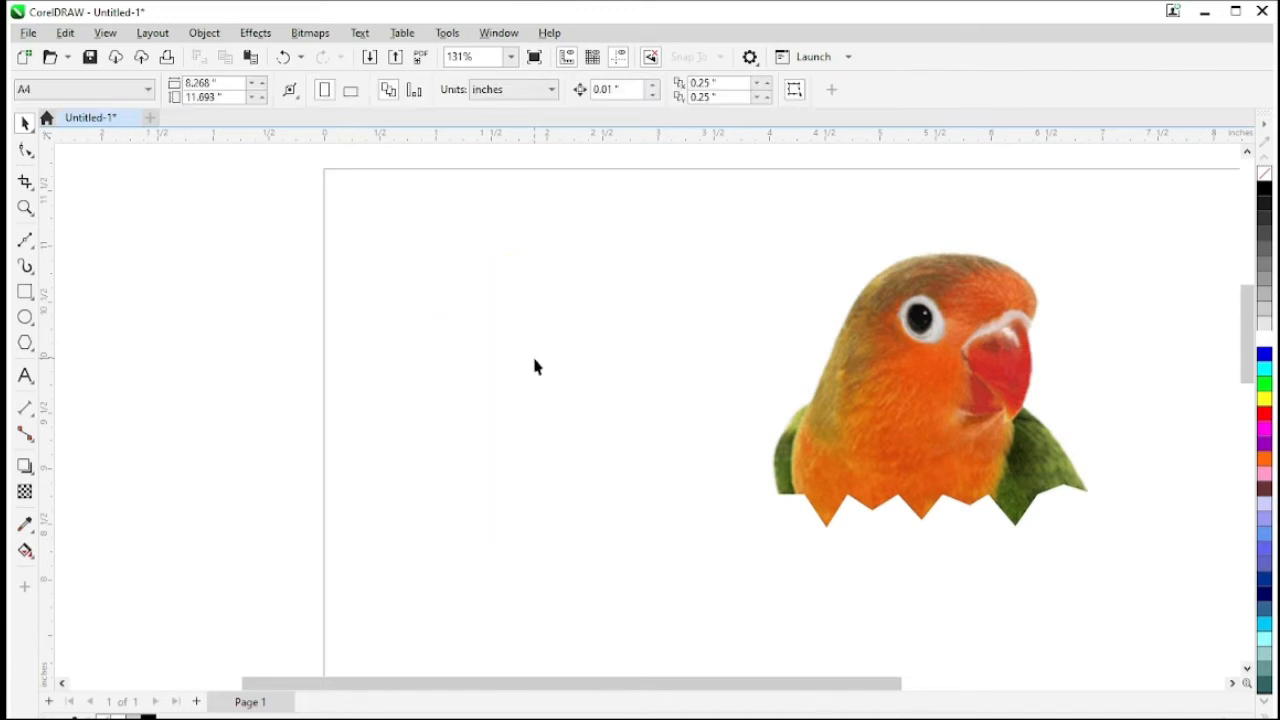
# - Fill the parrot-shaped outline with the chain-link vector pattern fill, Vector Pattern 282
pyautogui.click(511, 494)
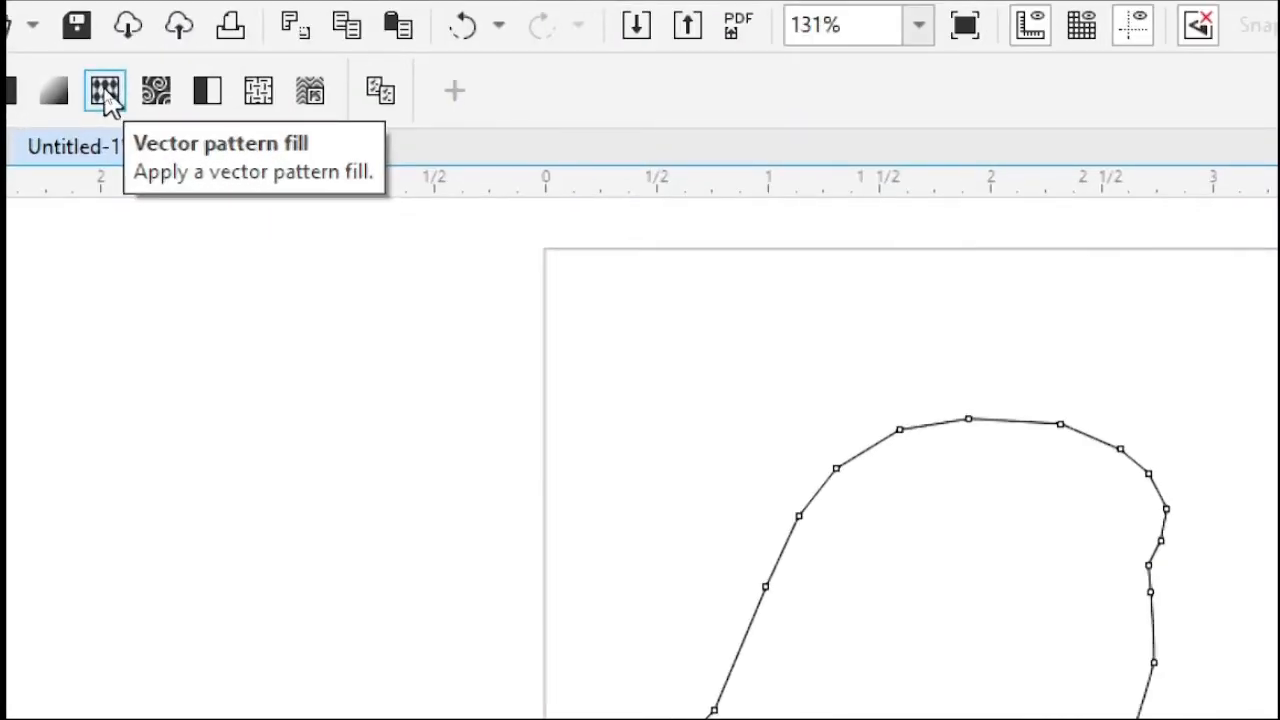
pyautogui.click(106, 92)
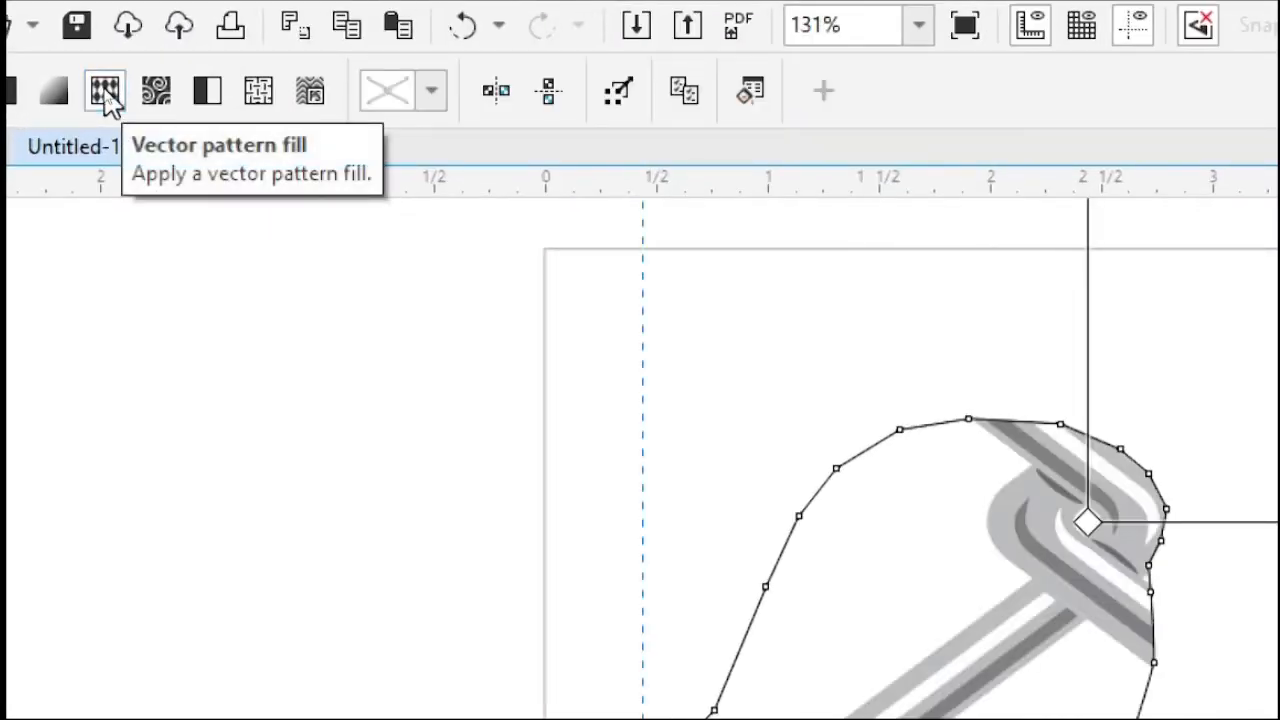
pyautogui.click(432, 93)
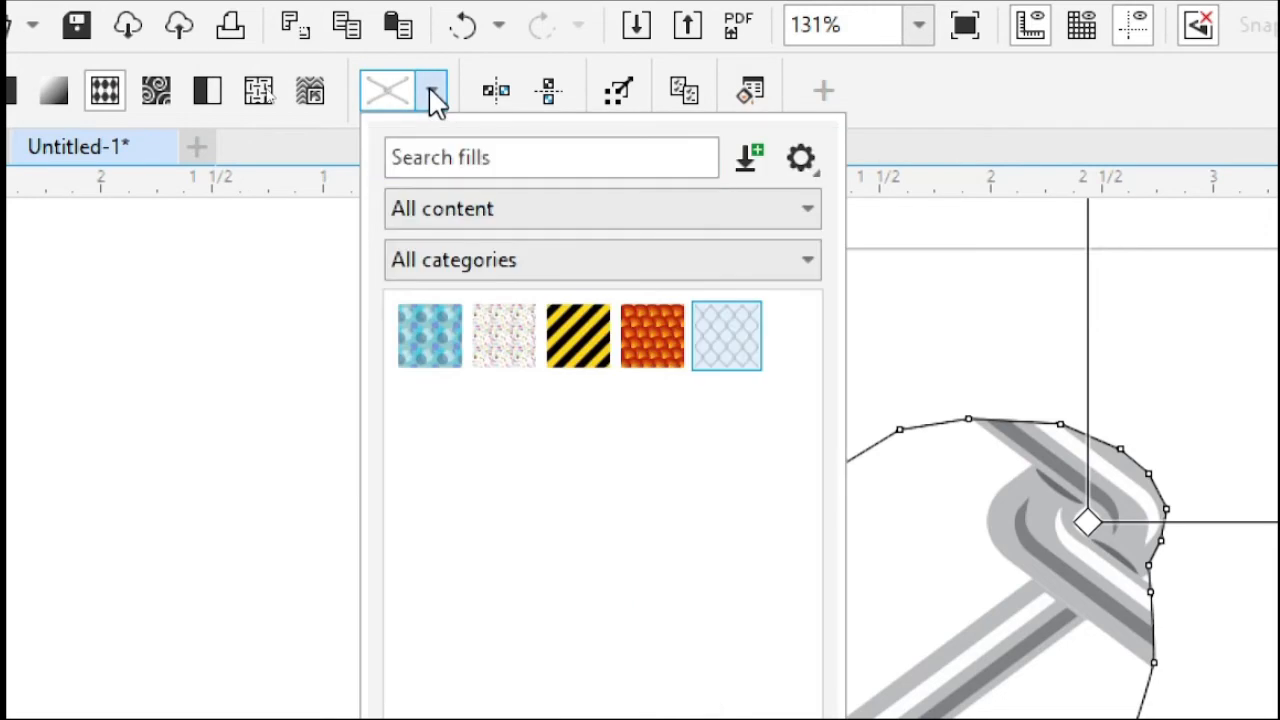
pyautogui.click(748, 342)
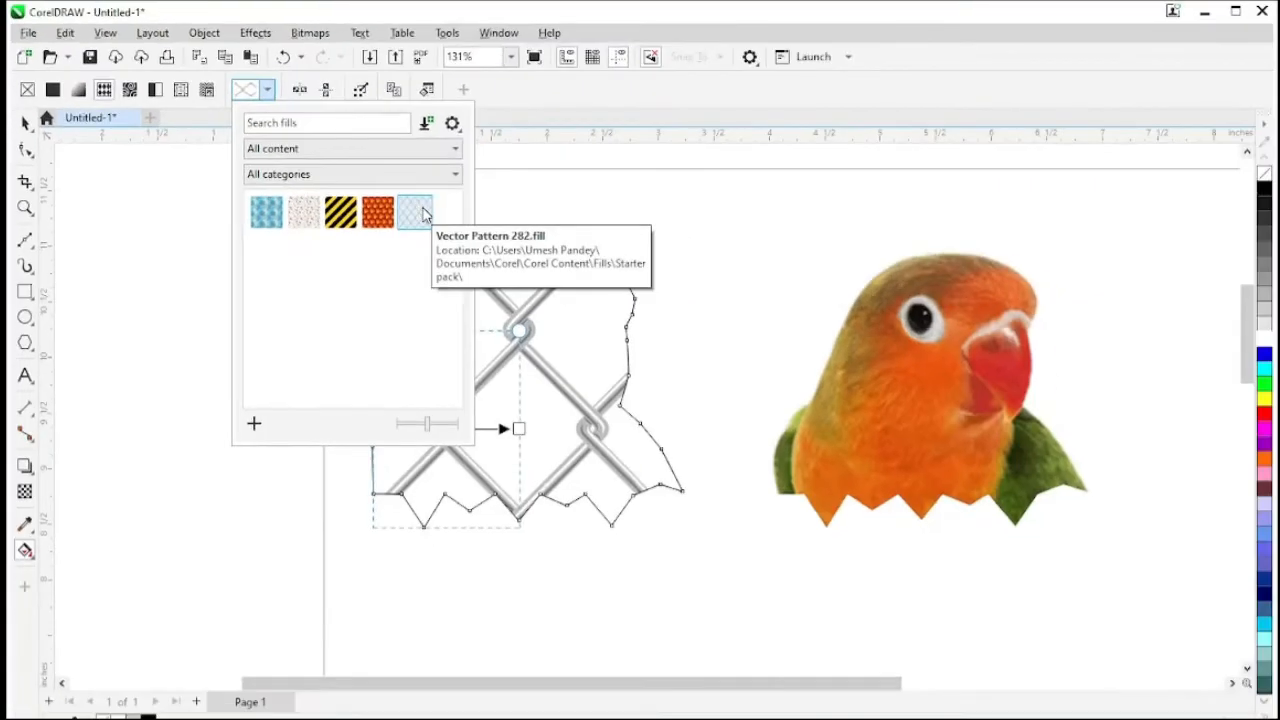
pyautogui.moveTo(427, 428)
pyautogui.mouseDown()
pyautogui.moveTo(407, 430)
pyautogui.moveTo(428, 431)
pyautogui.mouseUp()
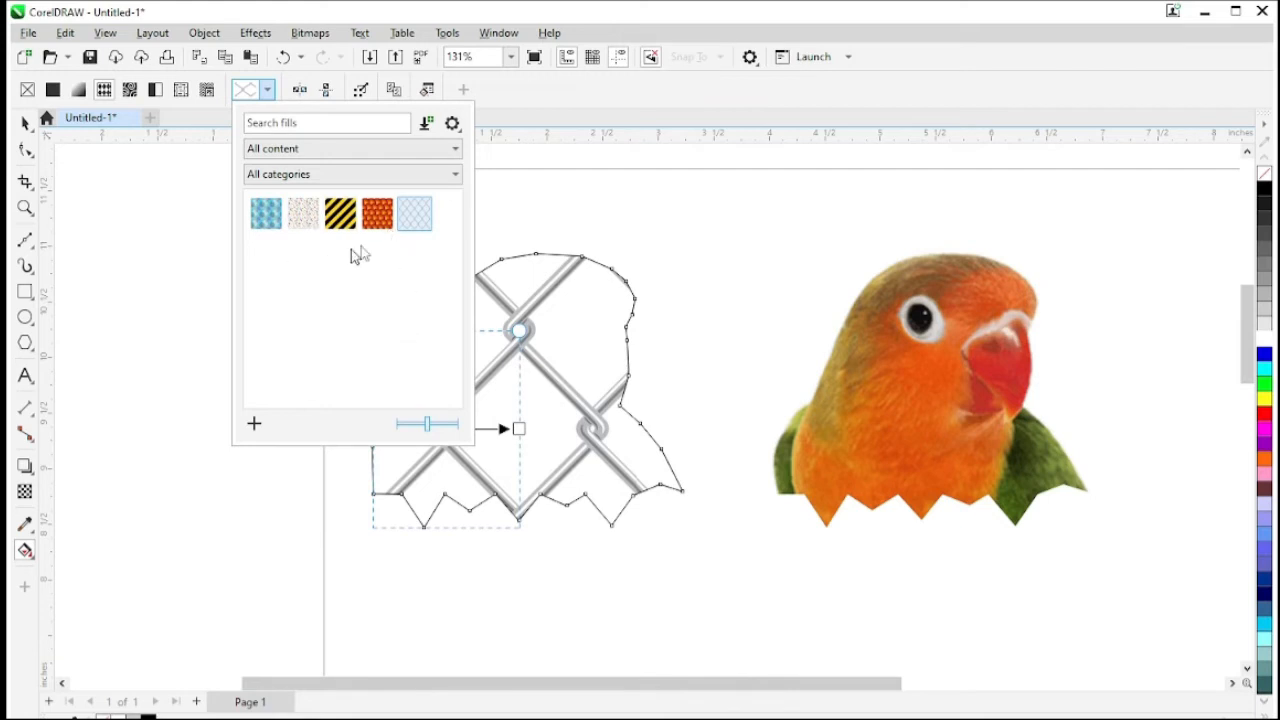
pyautogui.moveTo(427, 430)
pyautogui.mouseDown()
pyautogui.moveTo(405, 430)
pyautogui.moveTo(456, 430)
pyautogui.moveTo(431, 438)
pyautogui.mouseUp()
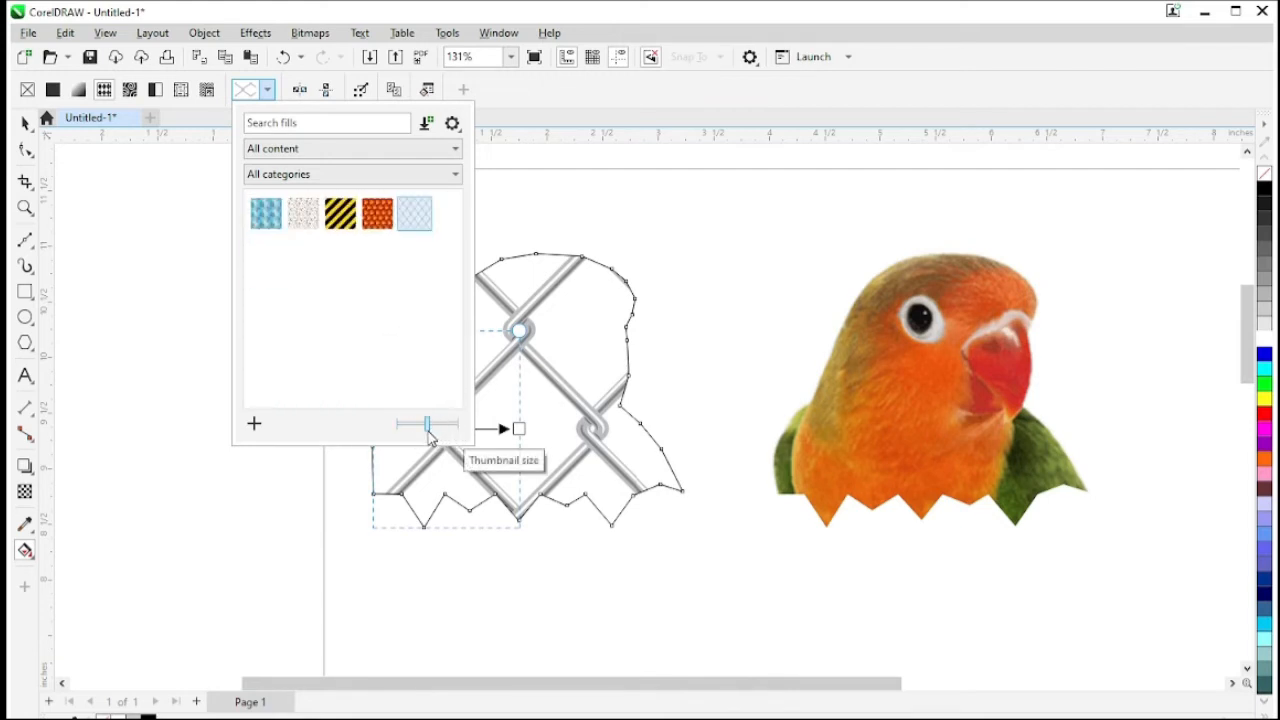
pyautogui.click(23, 128)
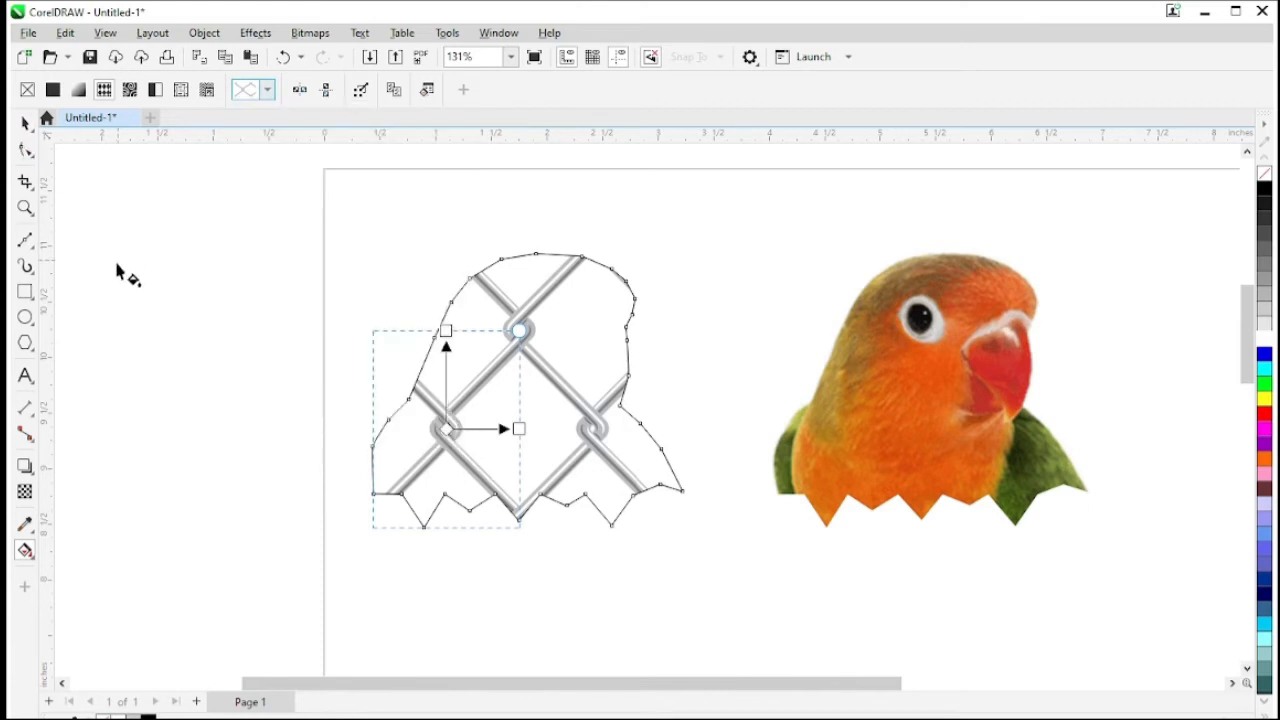
pyautogui.click(144, 274)
pyautogui.click(24, 124)
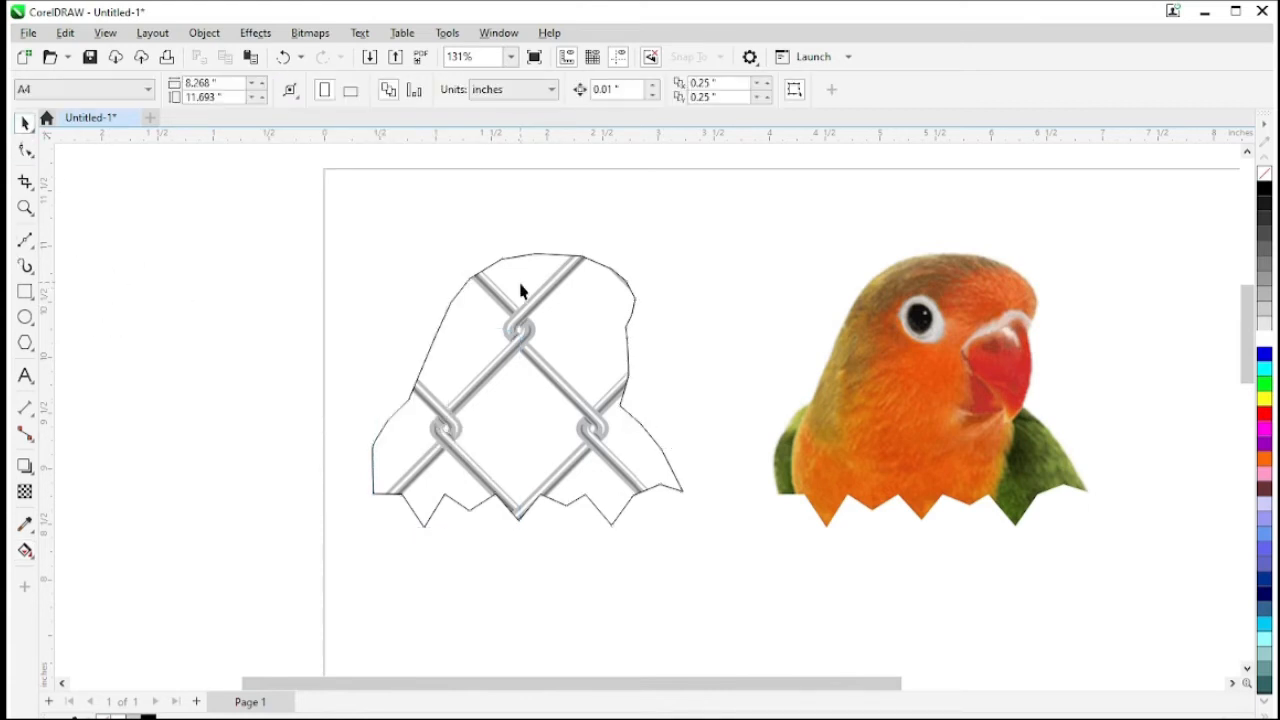
# - Remove the outline colour from the chain-link filled shape
pyautogui.click(548, 302)
pyautogui.rightClick(1263, 180)
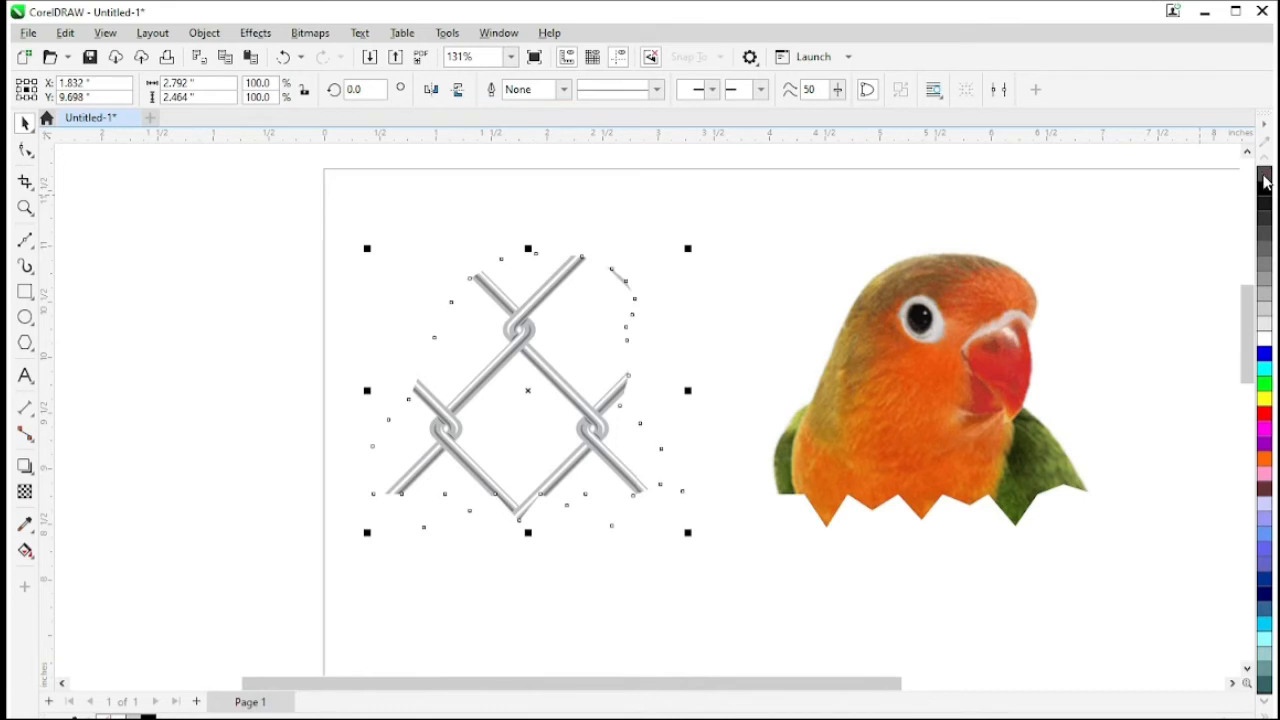
pyautogui.click(697, 206)
# - Centre the chain-link shape on the parrot bitmap and align their top edges
pyautogui.click(548, 370)
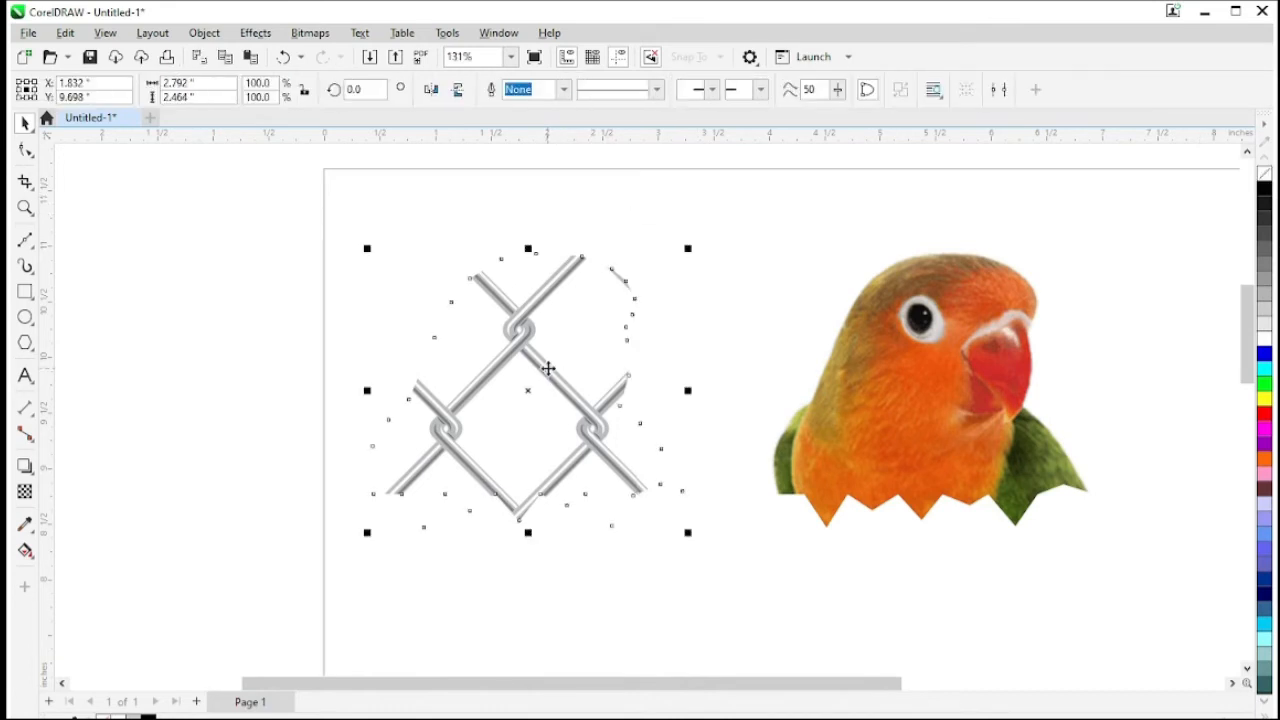
pyautogui.keyDown('shift'); pyautogui.click(920, 401); pyautogui.keyUp('shift')
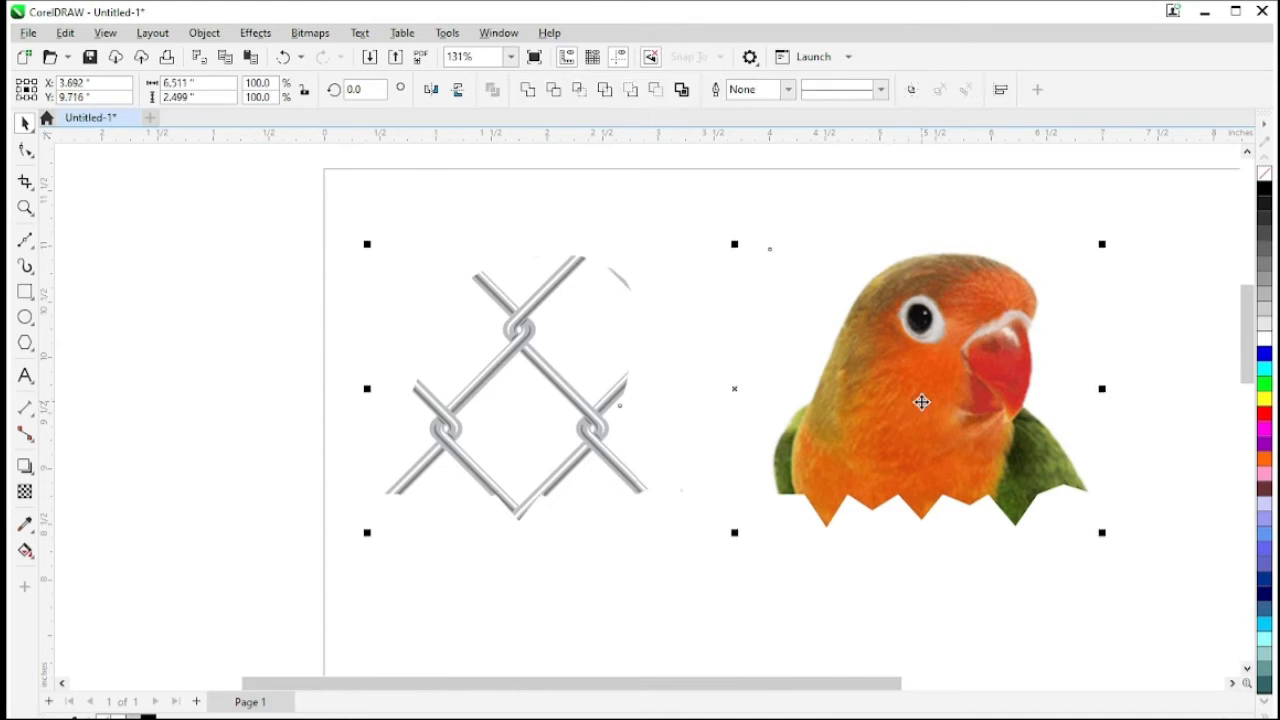
pyautogui.click(1001, 90)
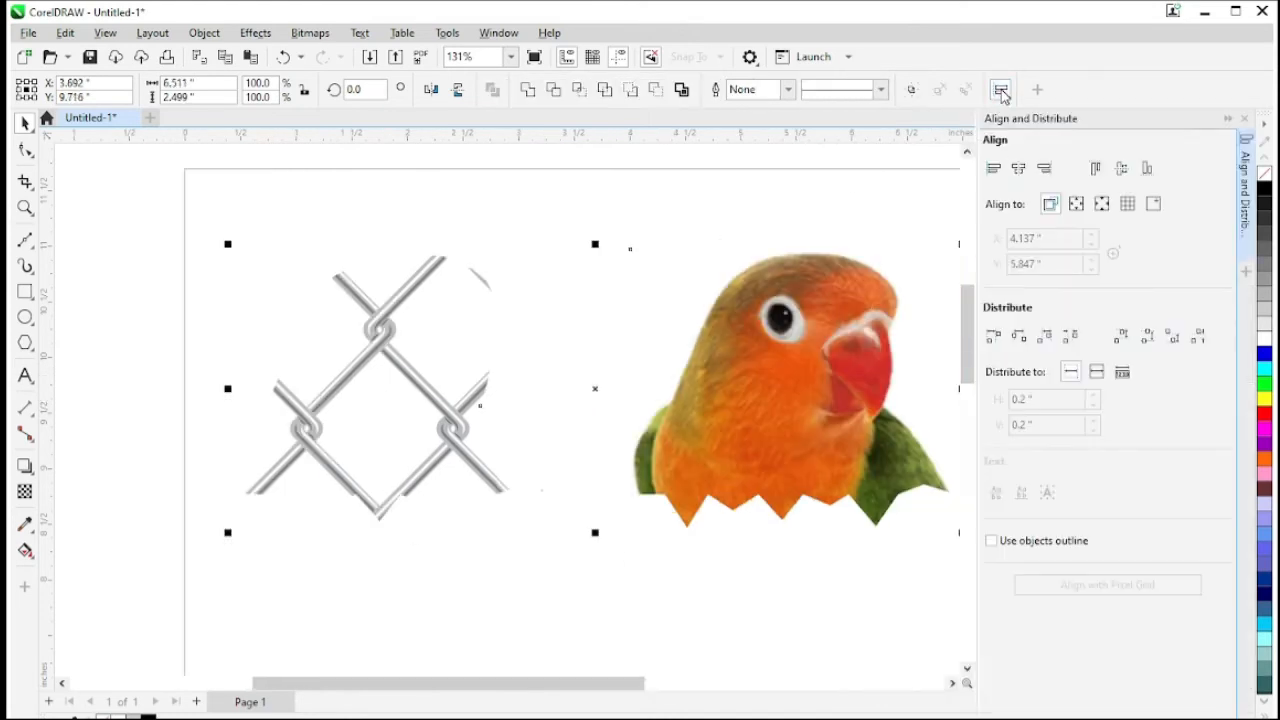
pyautogui.click(1123, 170)
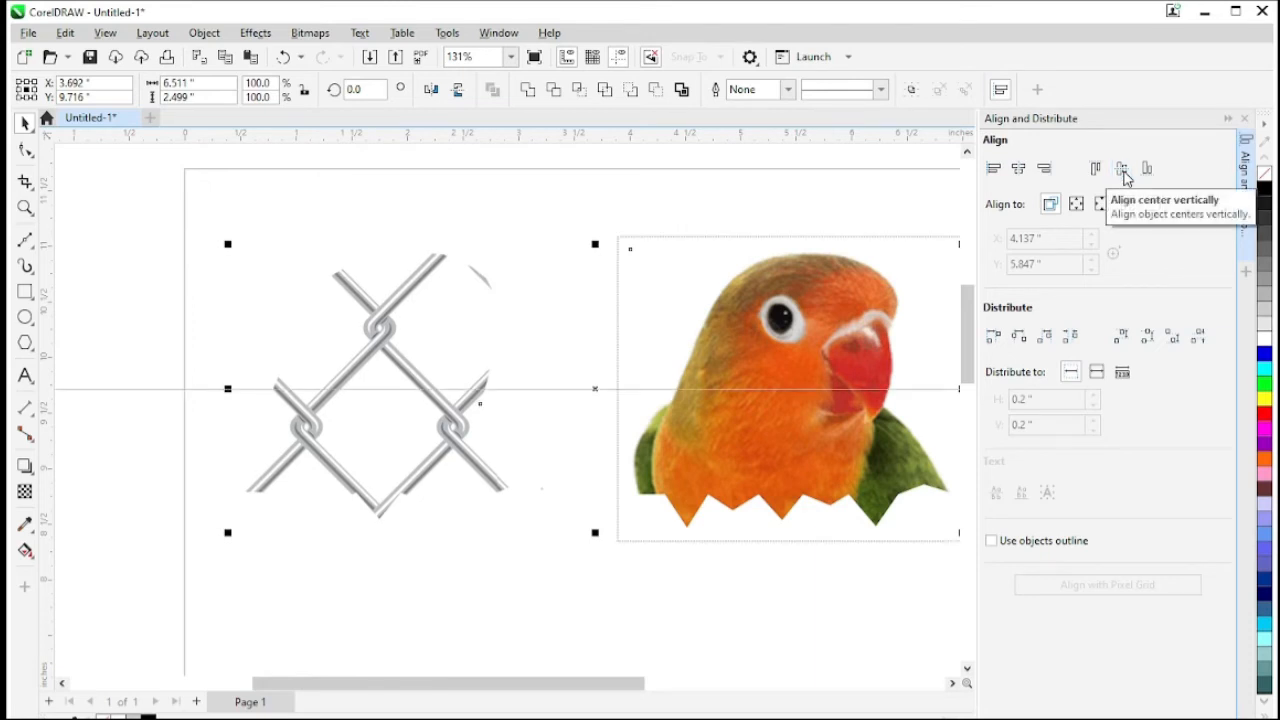
pyautogui.click(1020, 170)
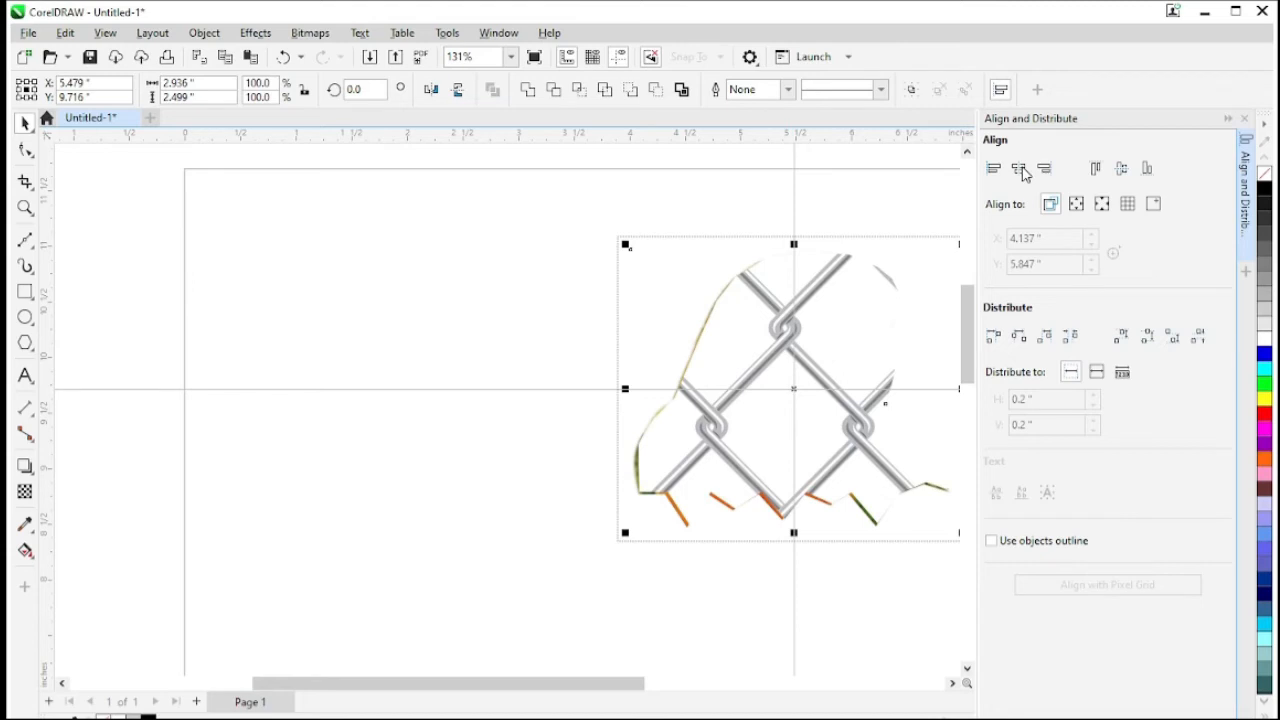
pyautogui.click(1096, 170)
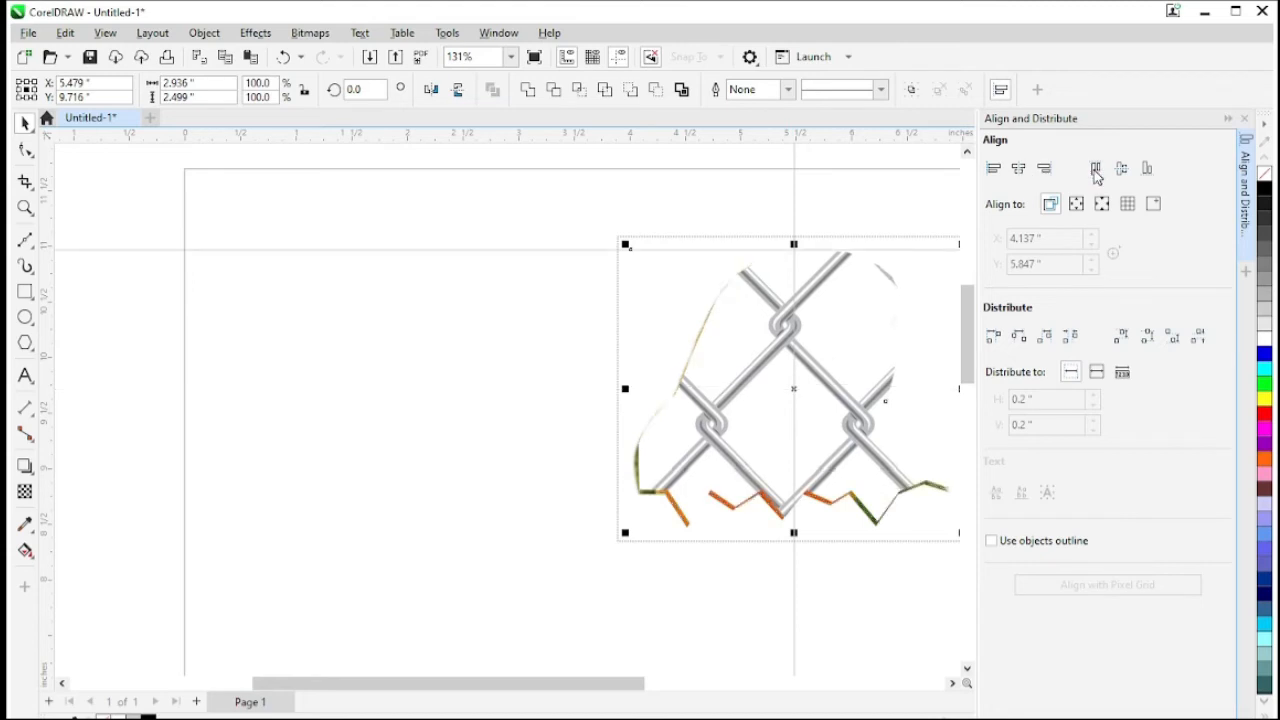
pyautogui.click(429, 277)
# - Apply uniform transparency to the chain-link shape and set it to 10
pyautogui.click(736, 382)
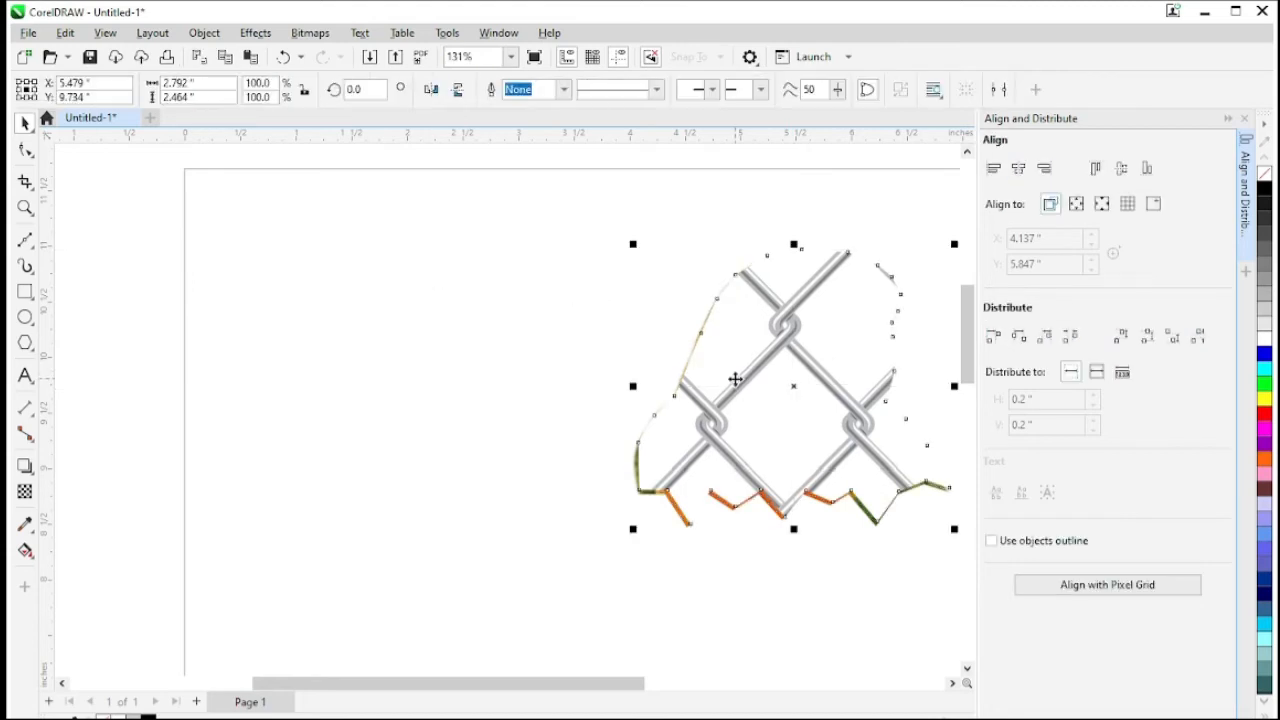
pyautogui.click(26, 492)
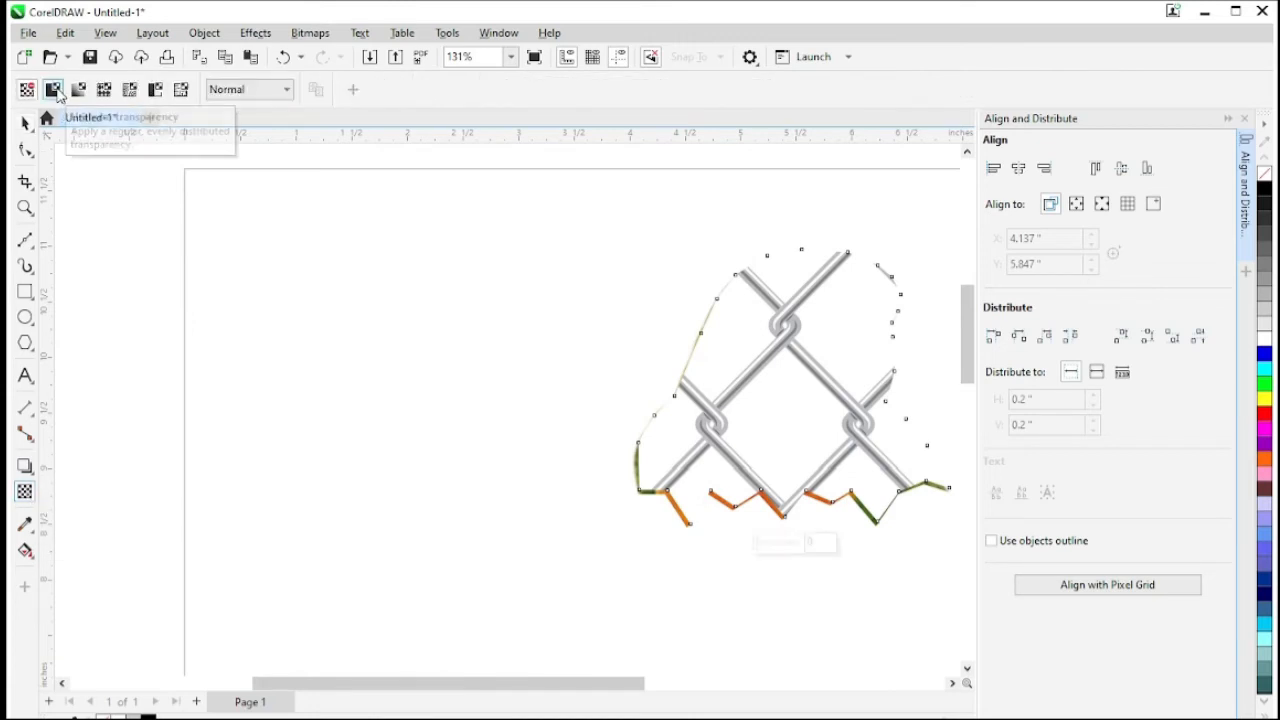
pyautogui.click(54, 90)
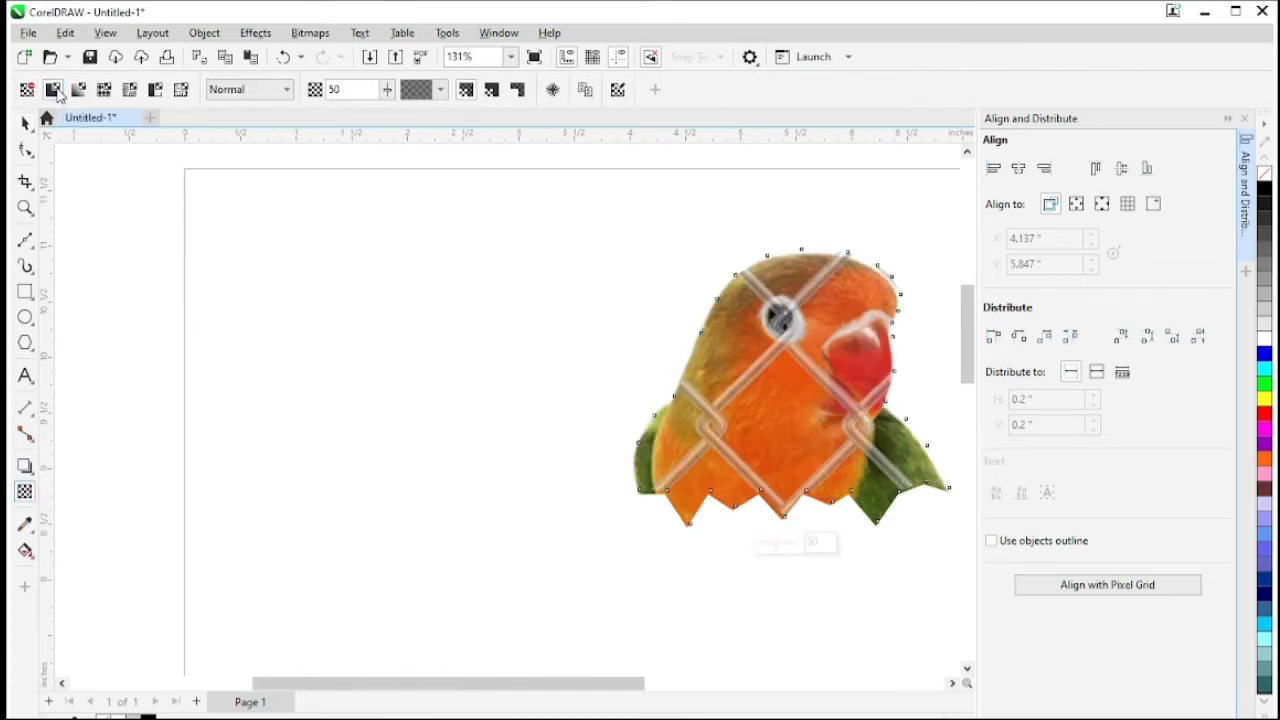
pyautogui.click(388, 91)
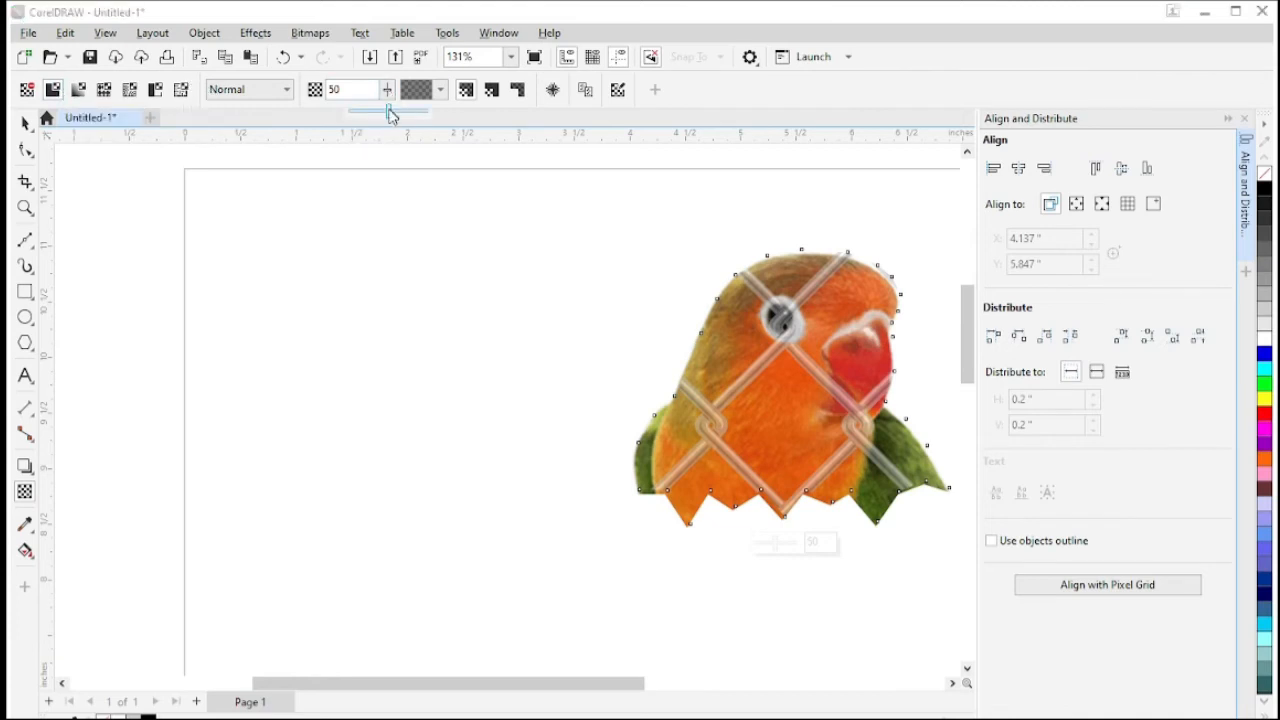
pyautogui.moveTo(388, 114); pyautogui.dragTo(362, 114)
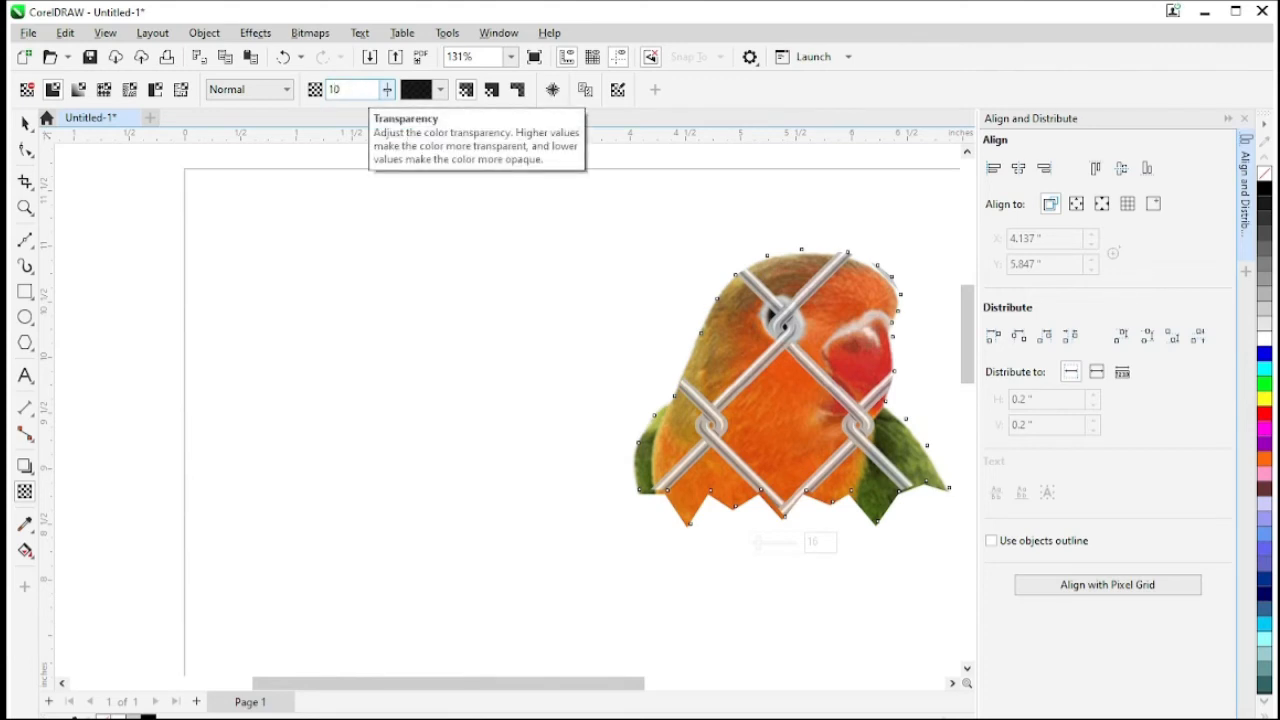
# - Resize the chain-link shape from its corners to about 2.78 by 2.46 inches so it fits the parrot's edges
pyautogui.click(25, 207)
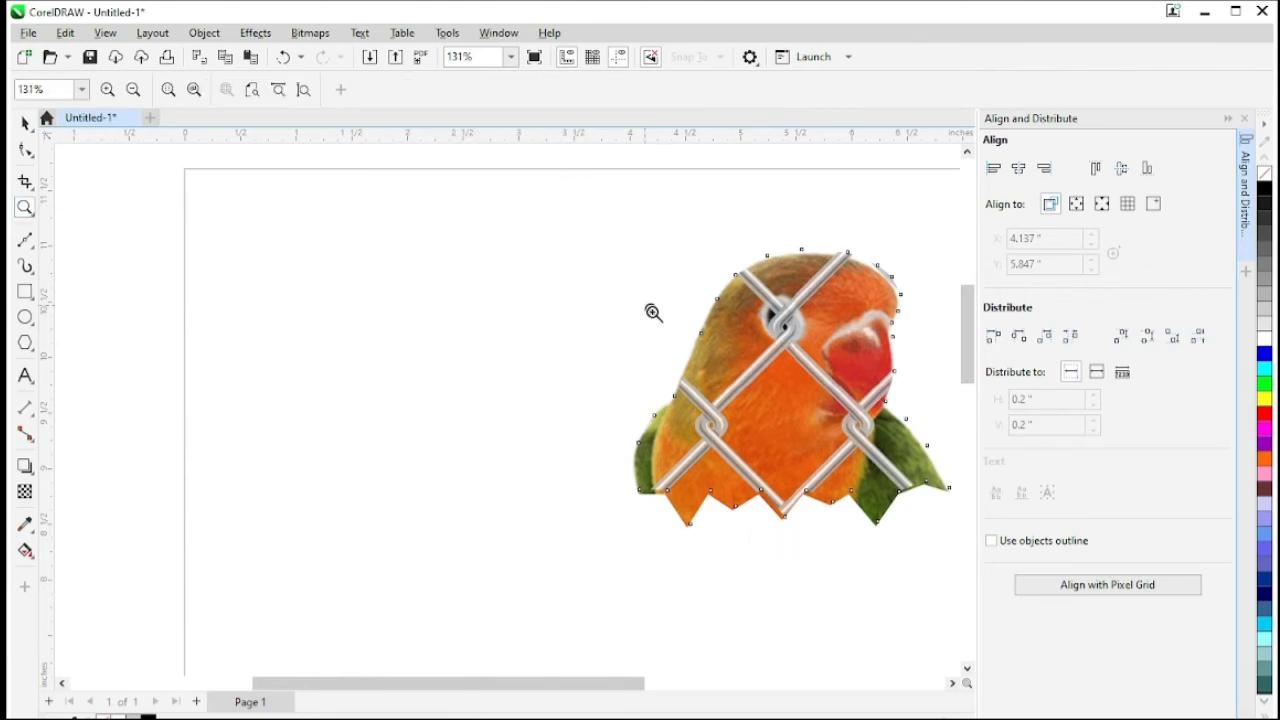
pyautogui.scroll(-1, 697, 348)
pyautogui.moveTo(497, 300); pyautogui.dragTo(806, 523)
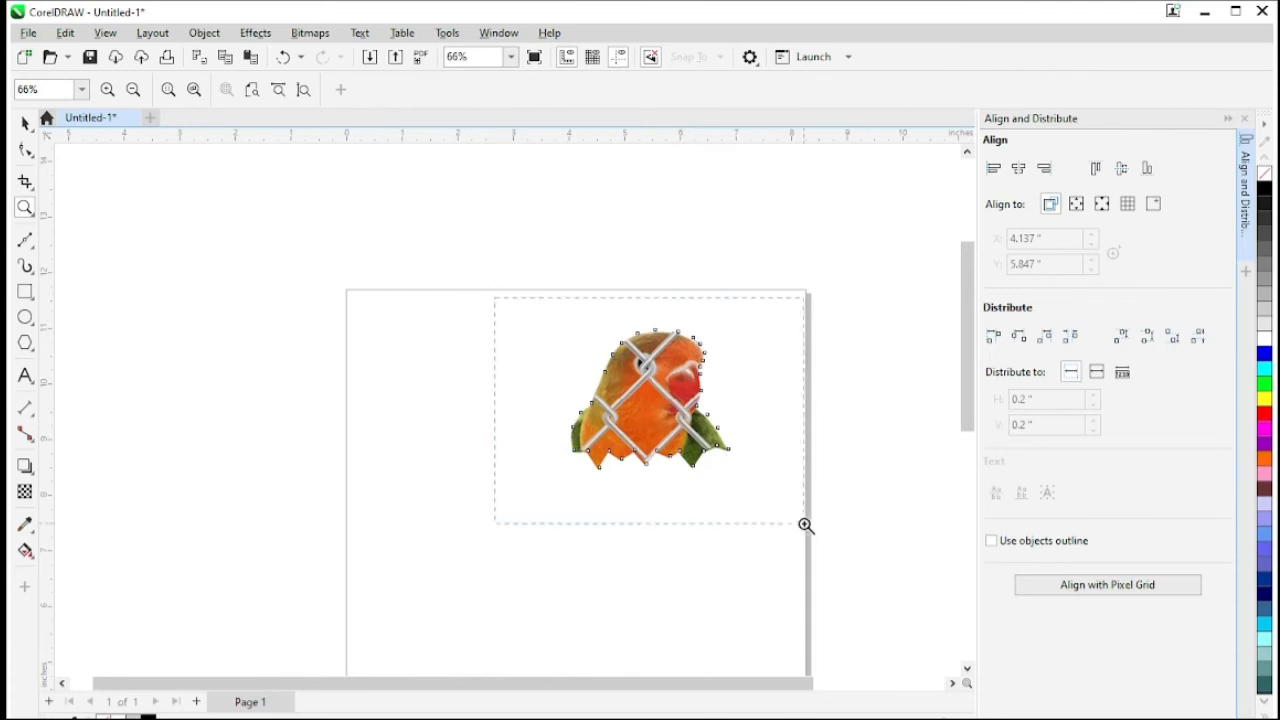
pyautogui.click(25, 124)
pyautogui.moveTo(703, 216); pyautogui.dragTo(696, 222)
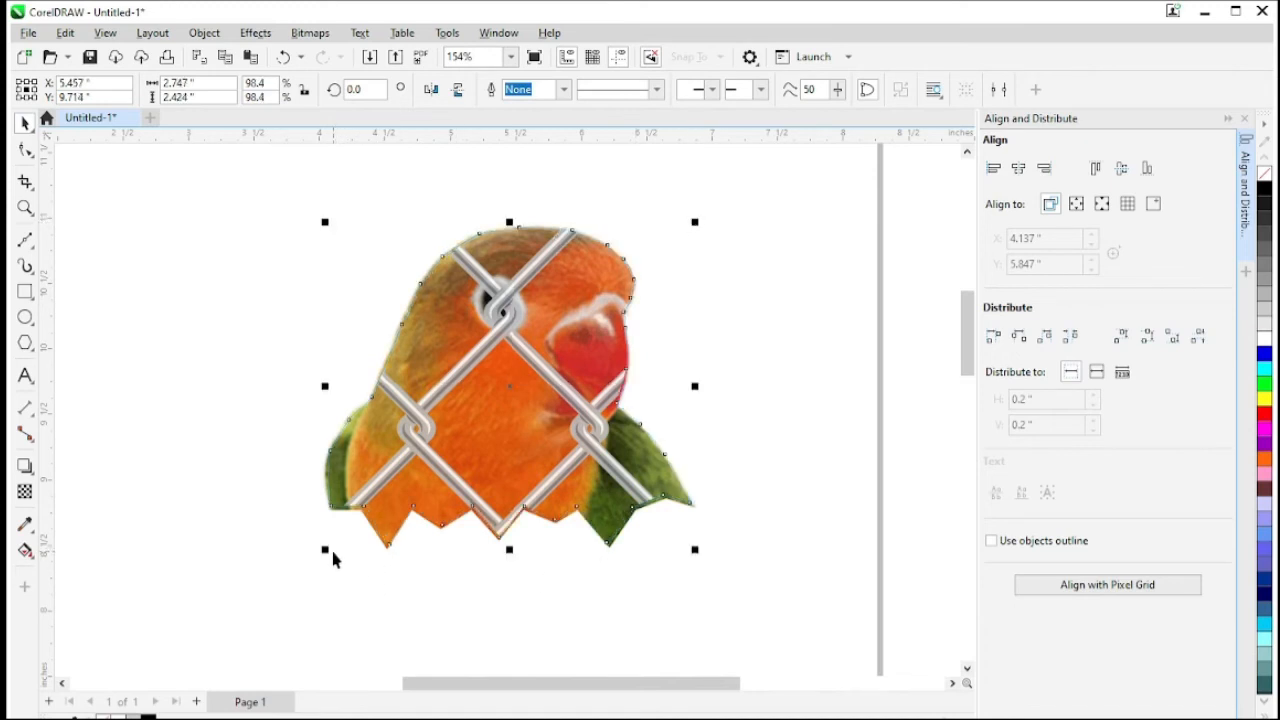
pyautogui.moveTo(328, 549); pyautogui.dragTo(322, 557)
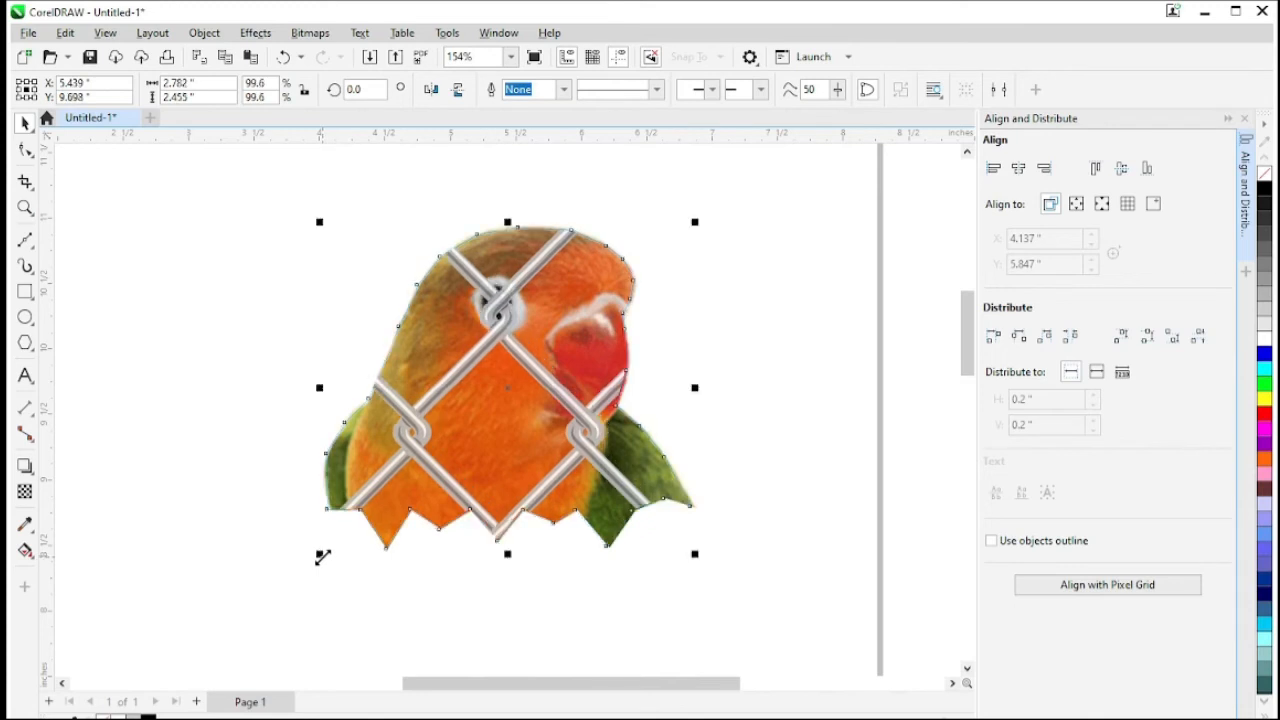
pyautogui.click(799, 493)
pyautogui.click(25, 209)
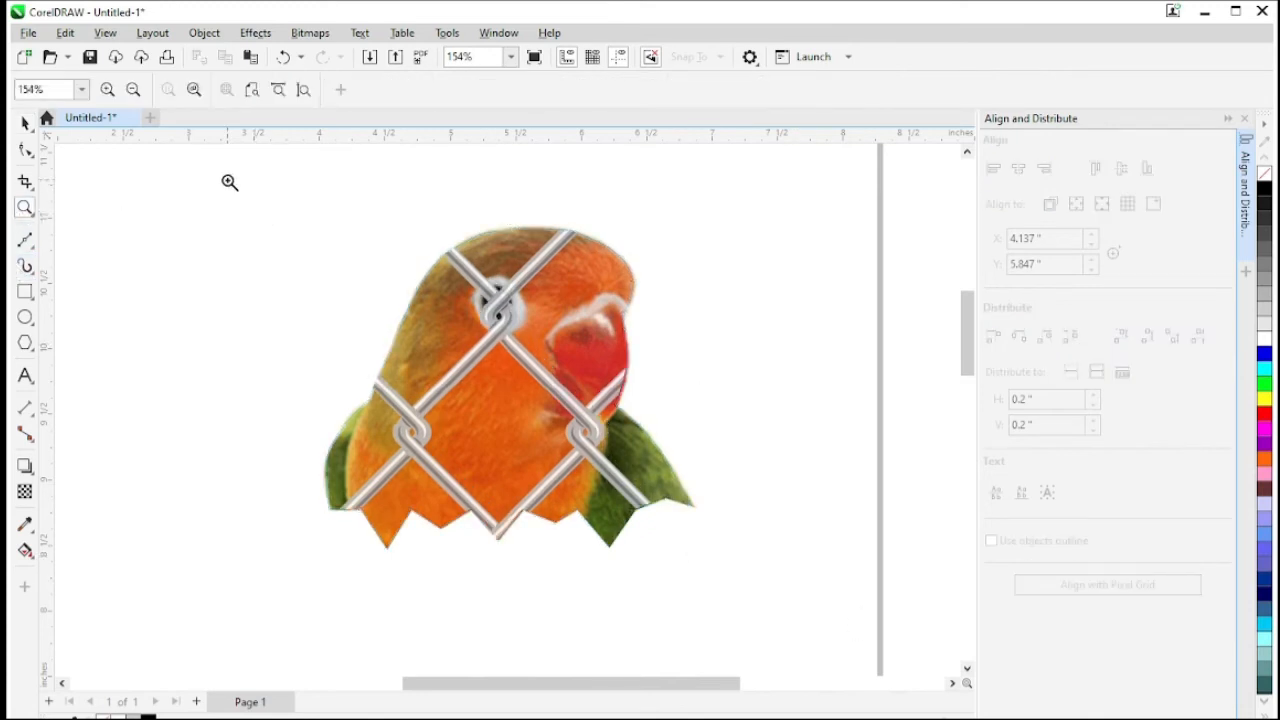
pyautogui.moveTo(229, 180); pyautogui.dragTo(823, 579)
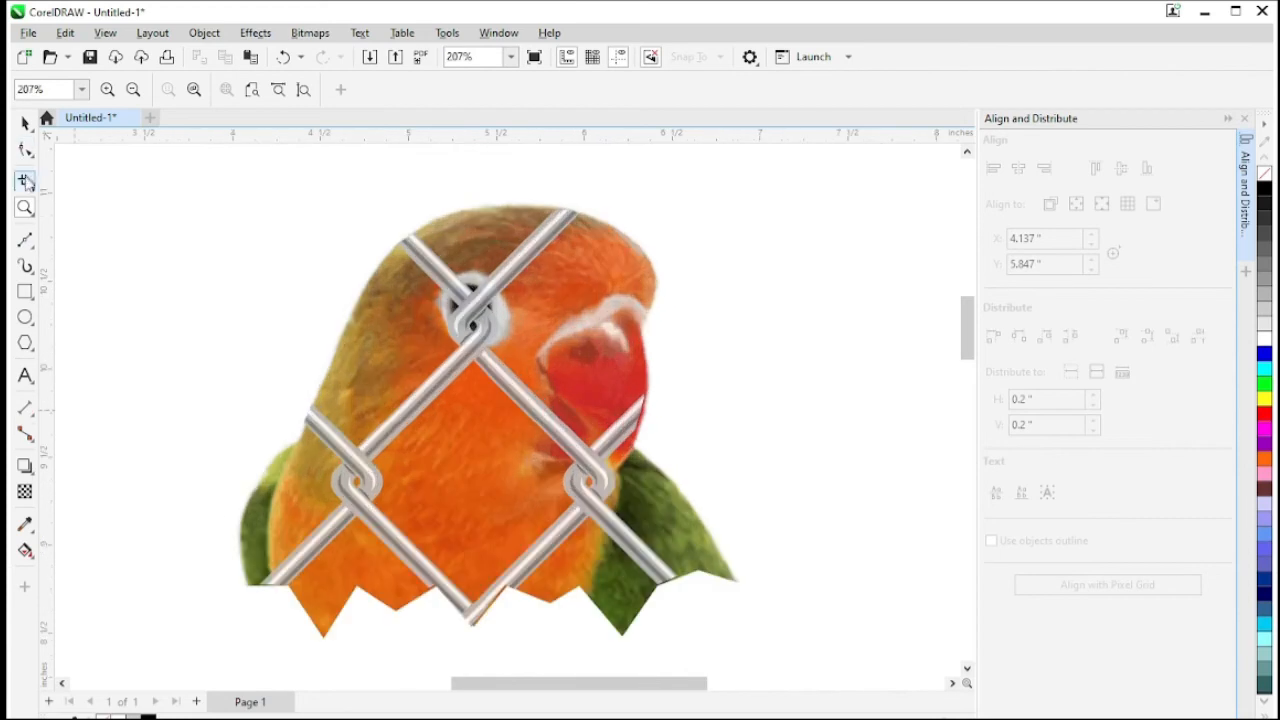
# - Widen the chain-link shape to about 2.8 inches so its wires reach the parrot's edge beside the beak
pyautogui.click(25, 122)
pyautogui.click(535, 415)
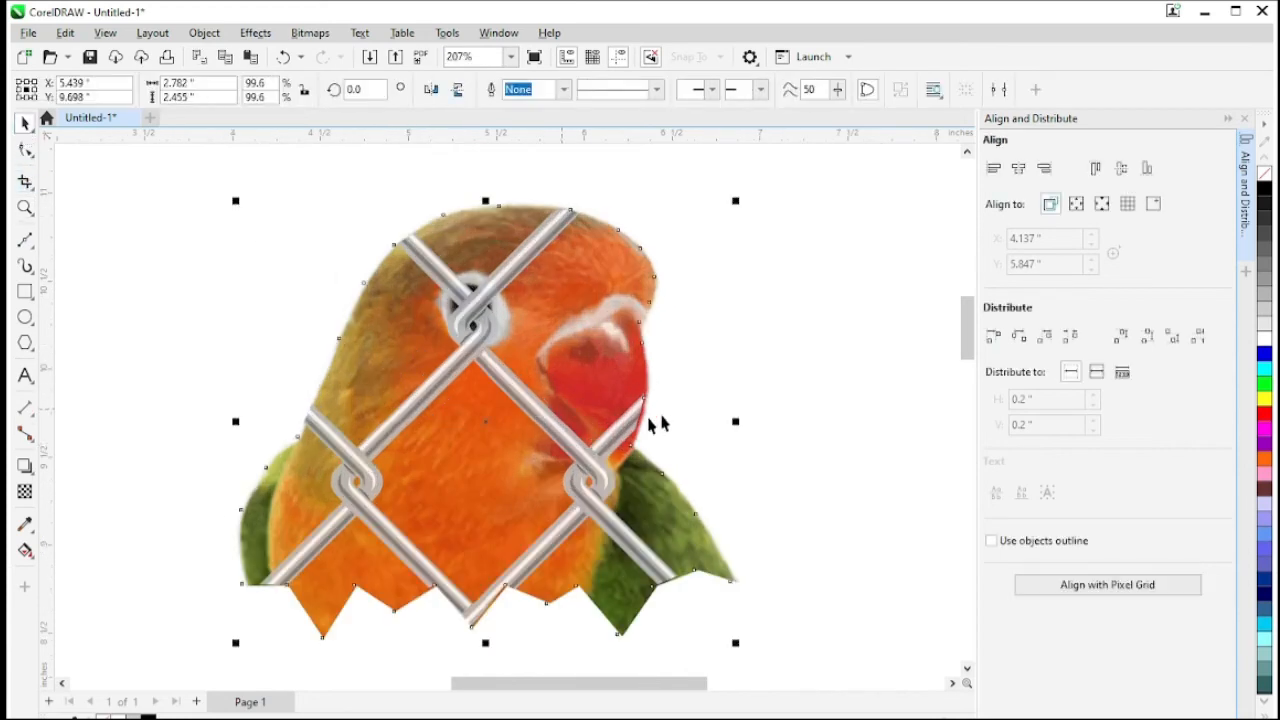
pyautogui.click(739, 420)
pyautogui.click(790, 441)
pyautogui.click(609, 437)
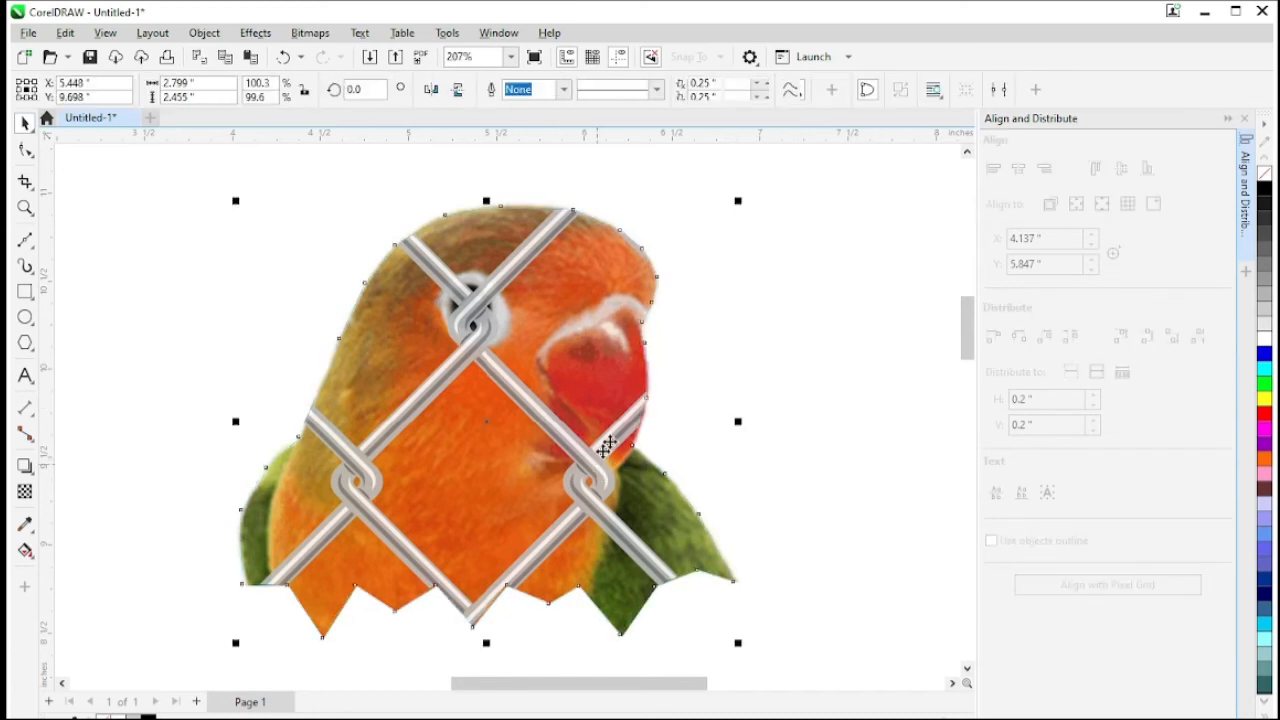
pyautogui.moveTo(741, 421); pyautogui.dragTo(745, 420)
pyautogui.click(808, 441)
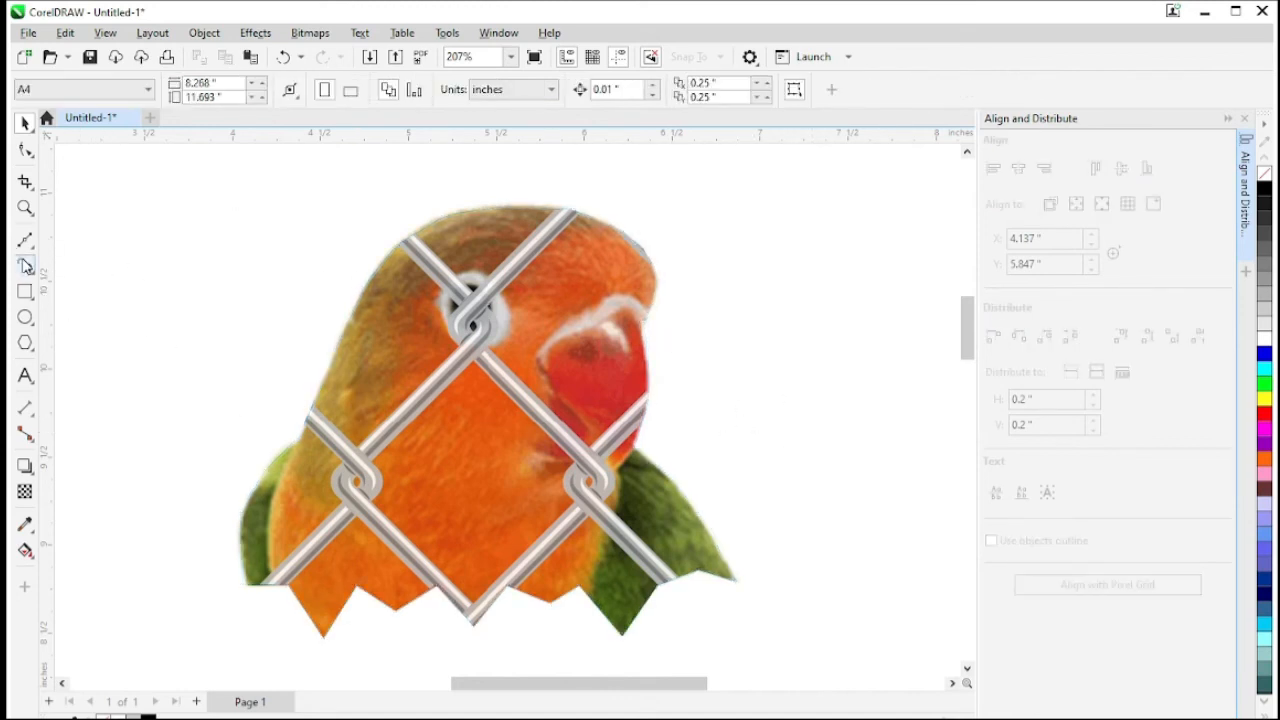
# - Select the parrot bitmap and the chain-link shape together
pyautogui.click(26, 208)
pyautogui.scroll(-3, 491, 386)
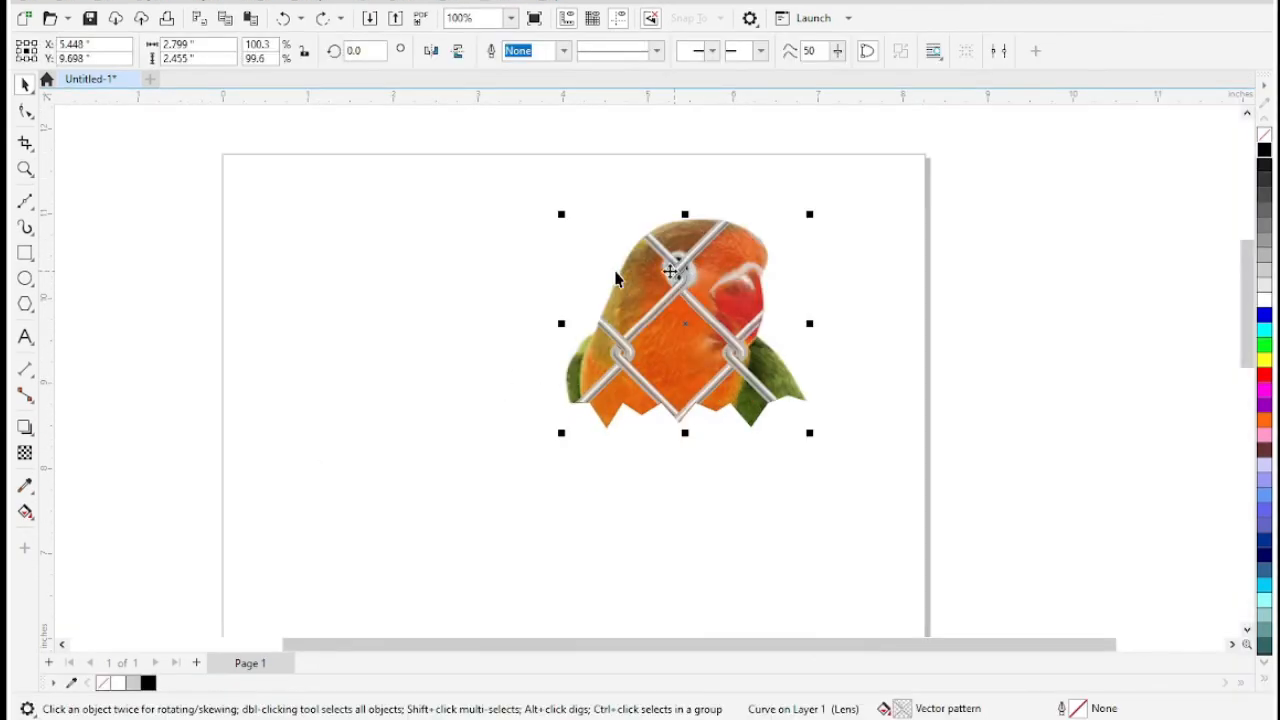
pyautogui.click(445, 219)
pyautogui.moveTo(838, 462); pyautogui.dragTo(845, 470)
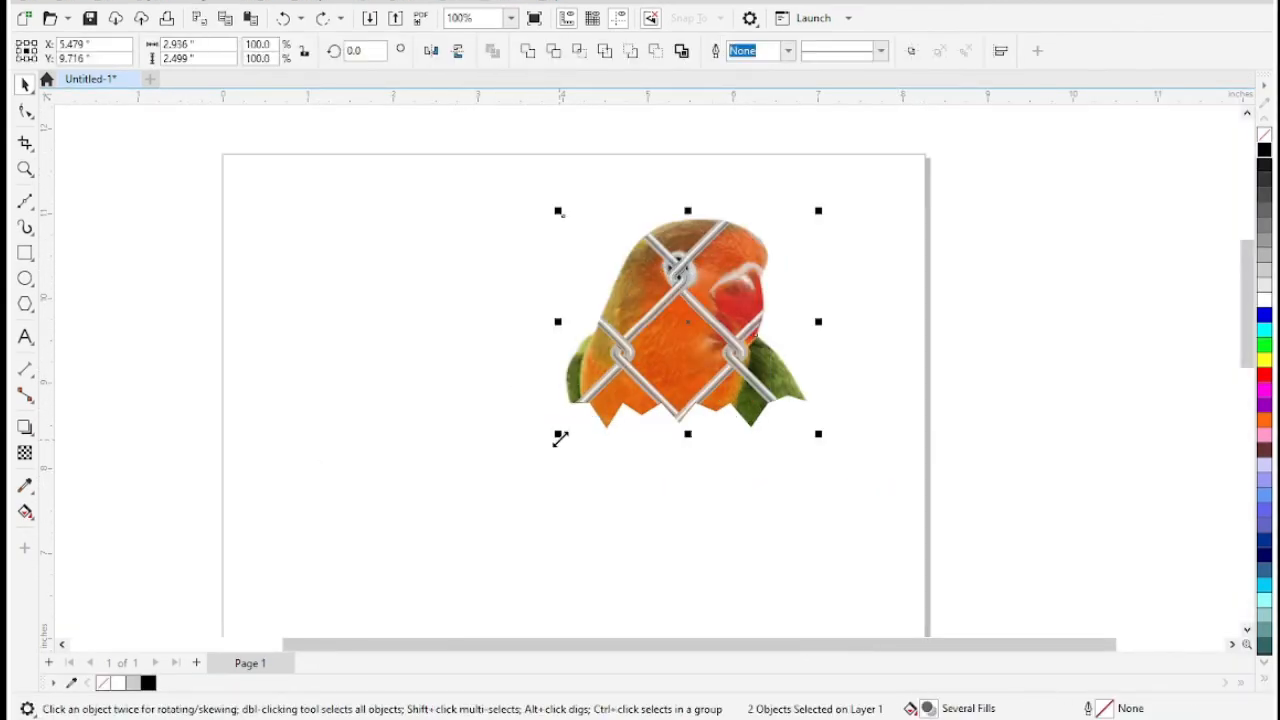
# - Enlarge the parrot bitmap and chain-link shape together proportionally until they span most of the page width
pyautogui.moveTo(557, 434); pyautogui.dragTo(303, 574)
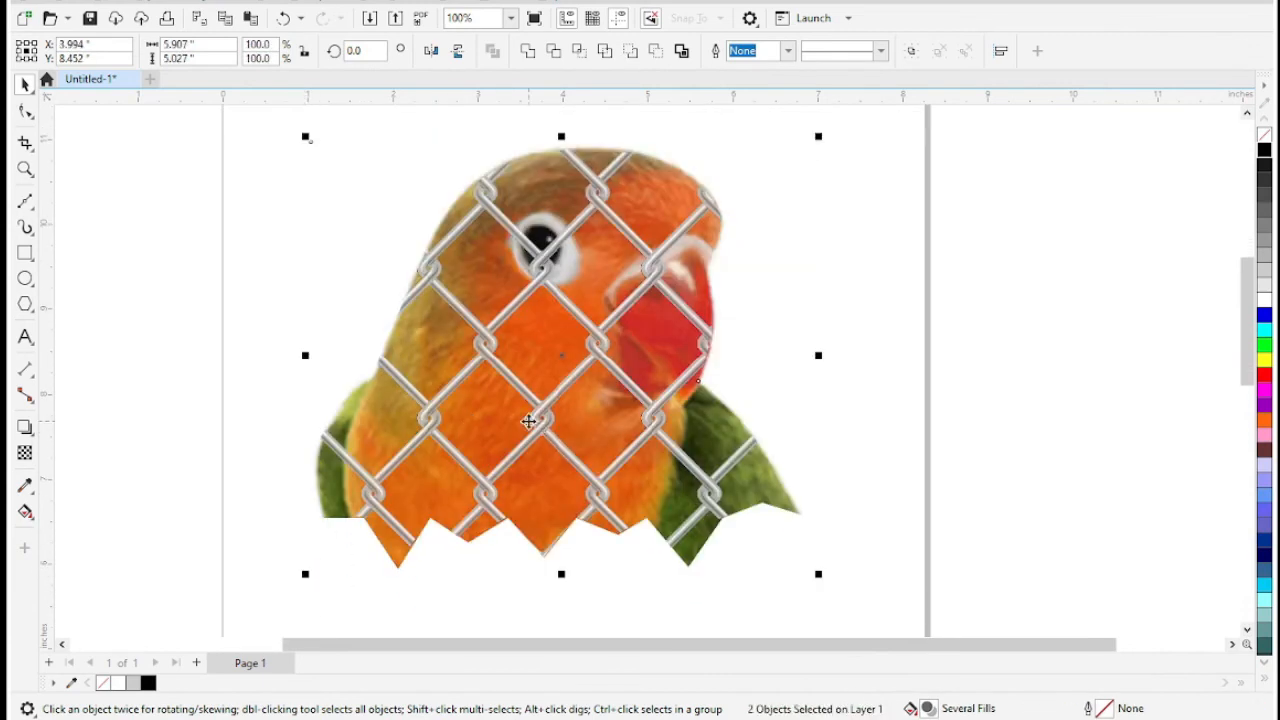
pyautogui.hotkey('ctrl', 'z')
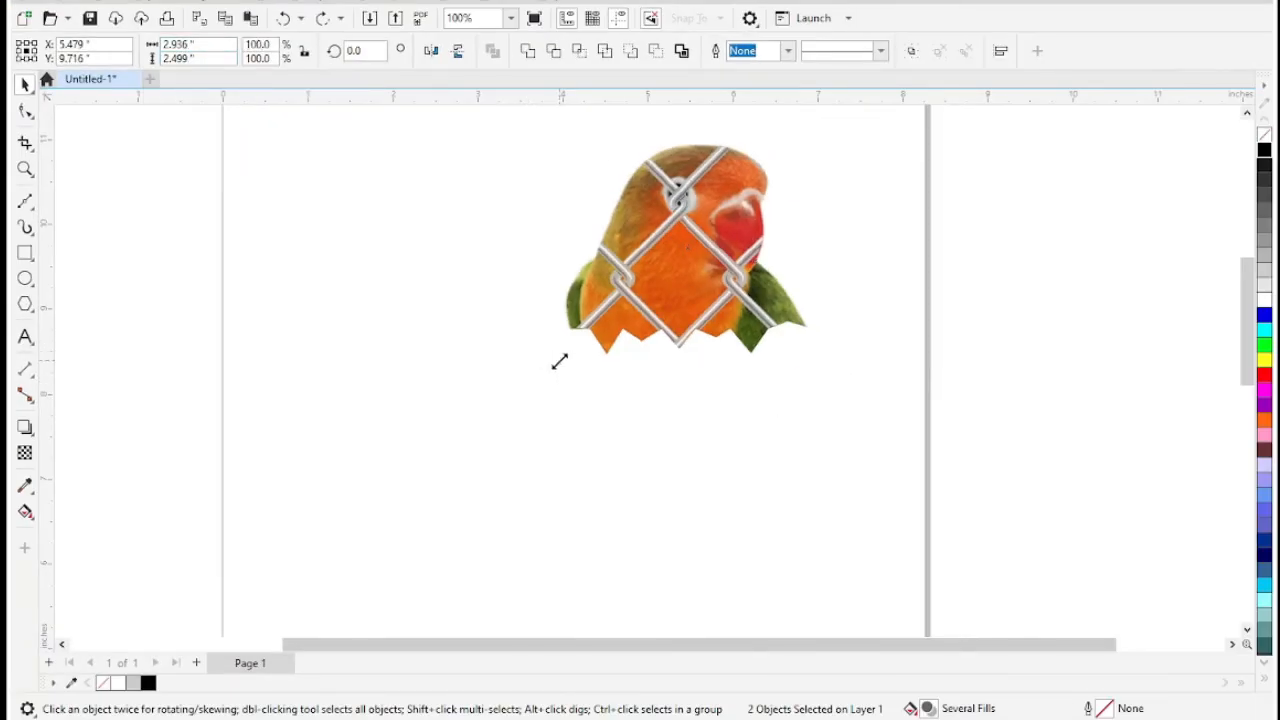
pyautogui.moveTo(557, 360); pyautogui.dragTo(236, 612)
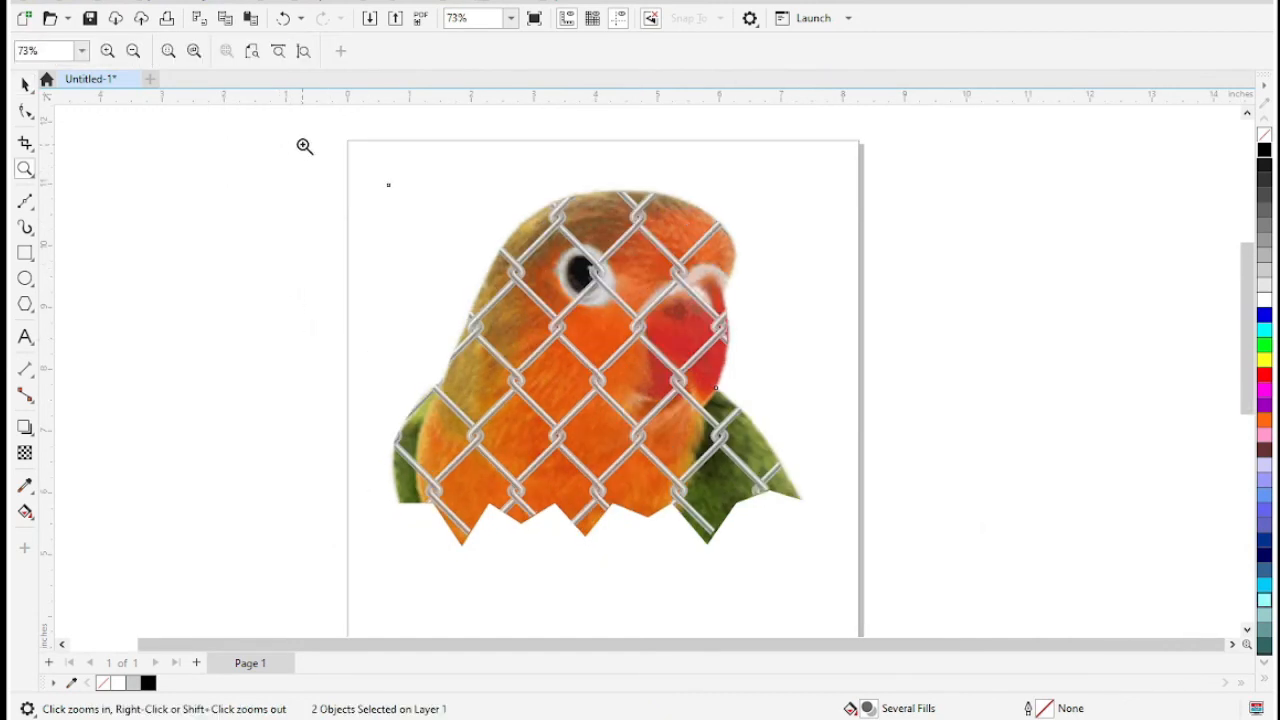
pyautogui.moveTo(306, 144); pyautogui.dragTo(922, 569)
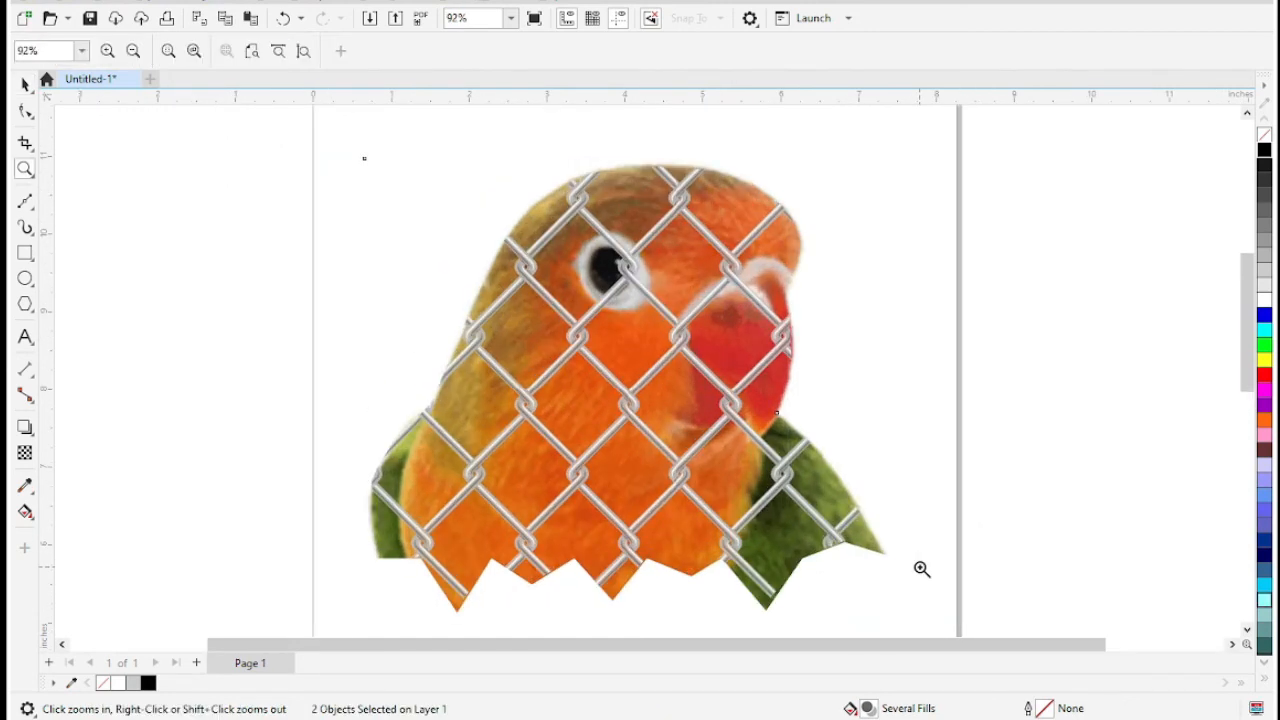